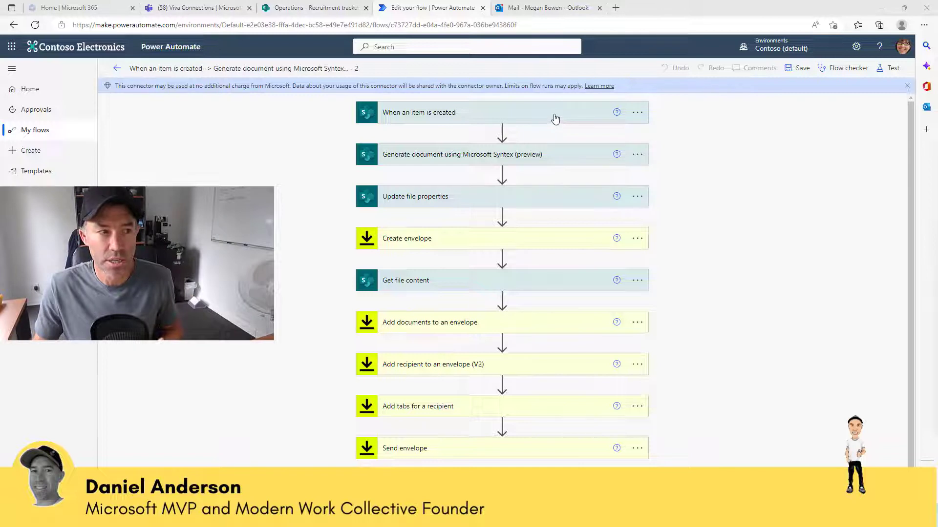
# - Review the existing flow's trigger, Generate document, Update file properties and Create envelope settings
pyautogui.click(555, 119)
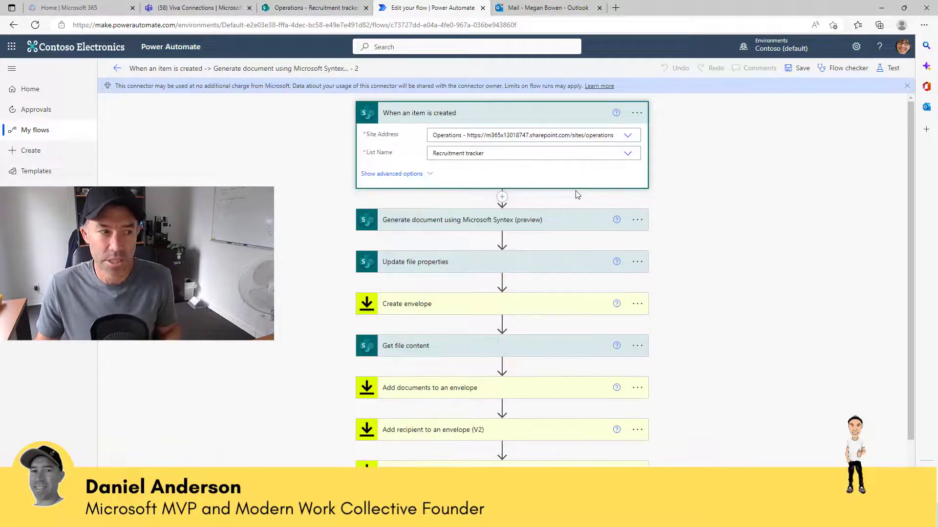
pyautogui.scroll(-2, 576, 191)
pyautogui.click(546, 165)
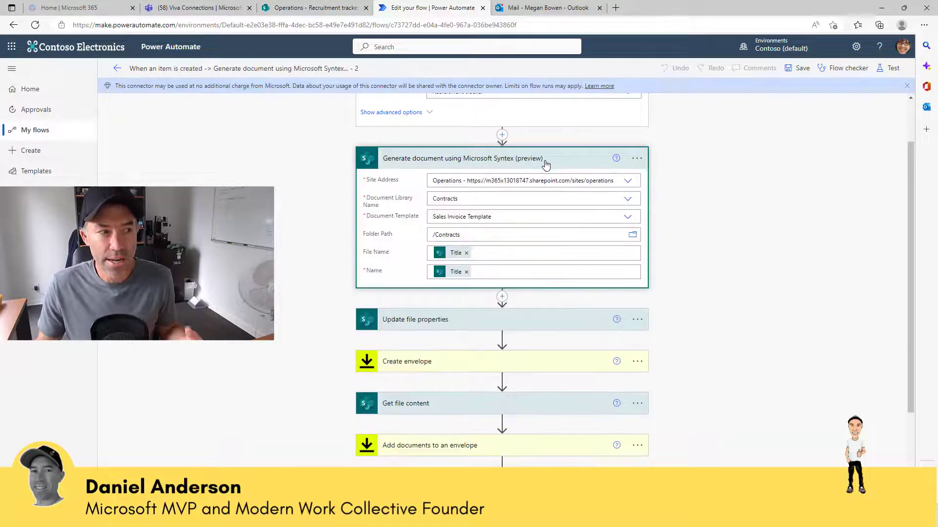
pyautogui.scroll(-2, 550, 193)
pyautogui.scroll(-2, 549, 194)
pyautogui.click(548, 197)
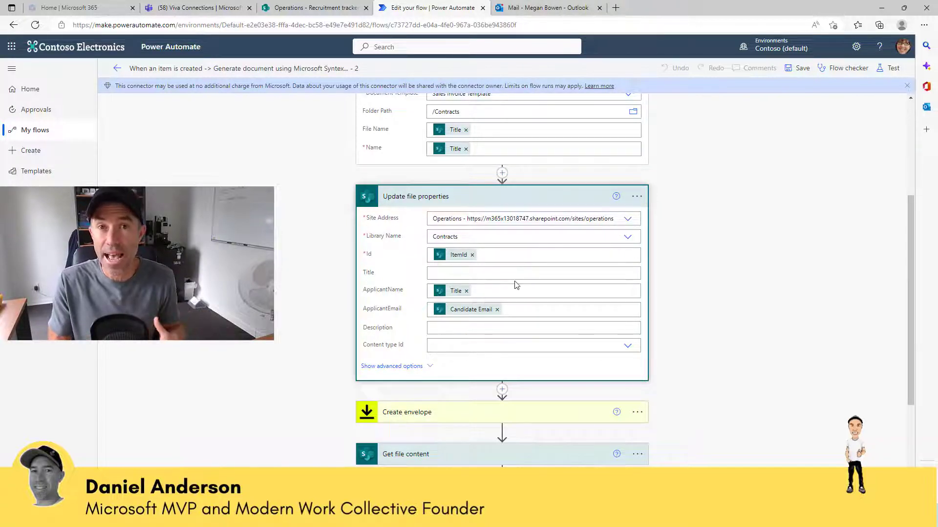
pyautogui.scroll(-5, 540, 344)
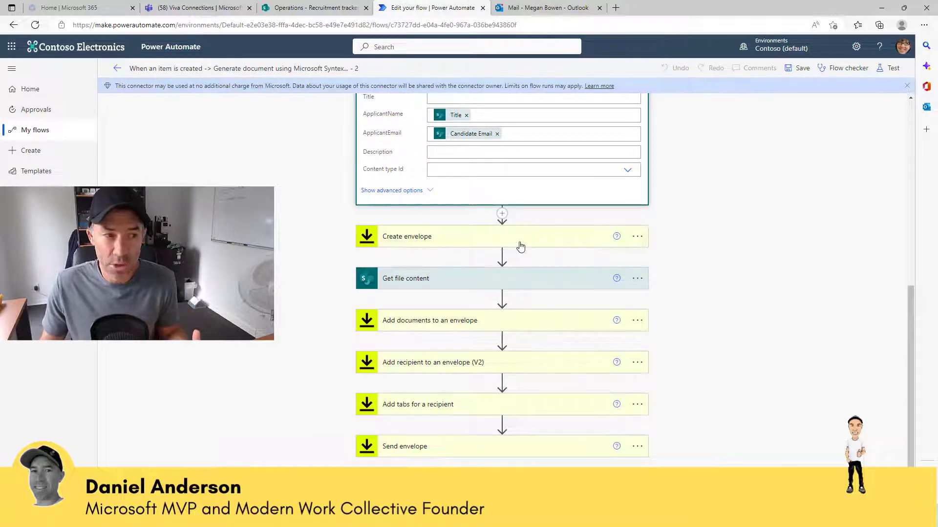
pyautogui.click(518, 241)
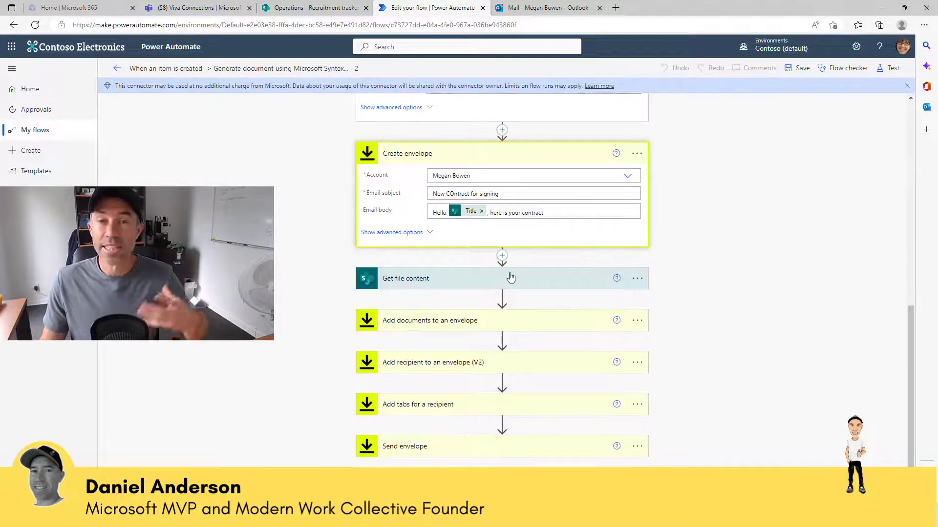
pyautogui.scroll(1, 511, 294)
pyautogui.scroll(2, 510, 294)
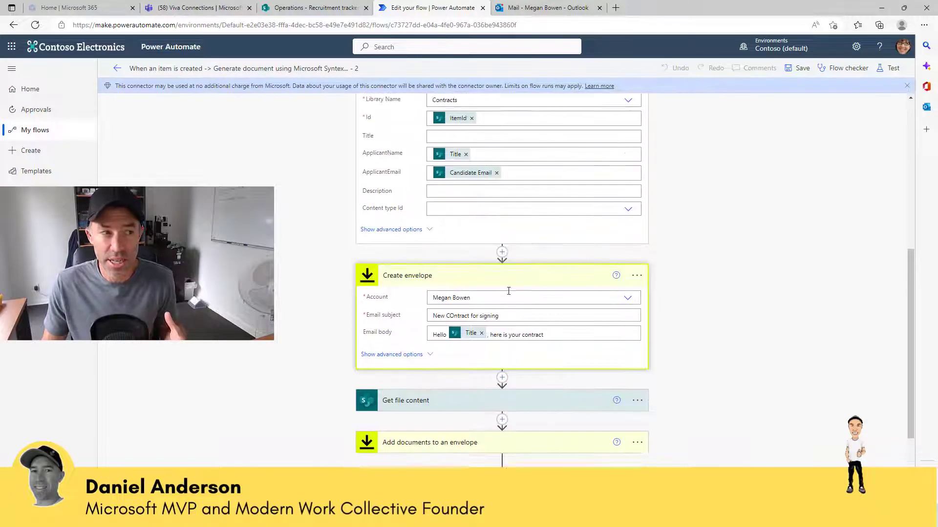
pyautogui.scroll(-3, 524, 189)
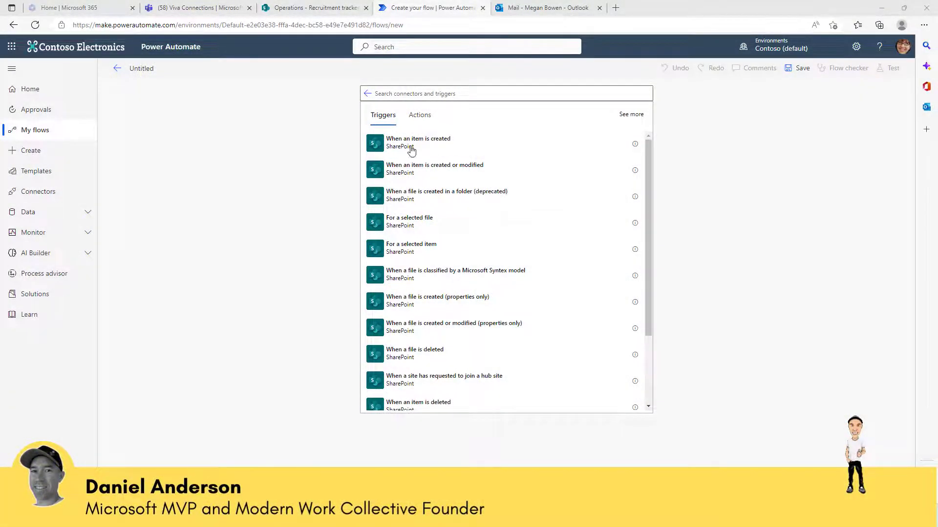
# - Trigger the flow on 'When an item is created' in the Operations site's Recruitment tracker list
pyautogui.click(409, 147)
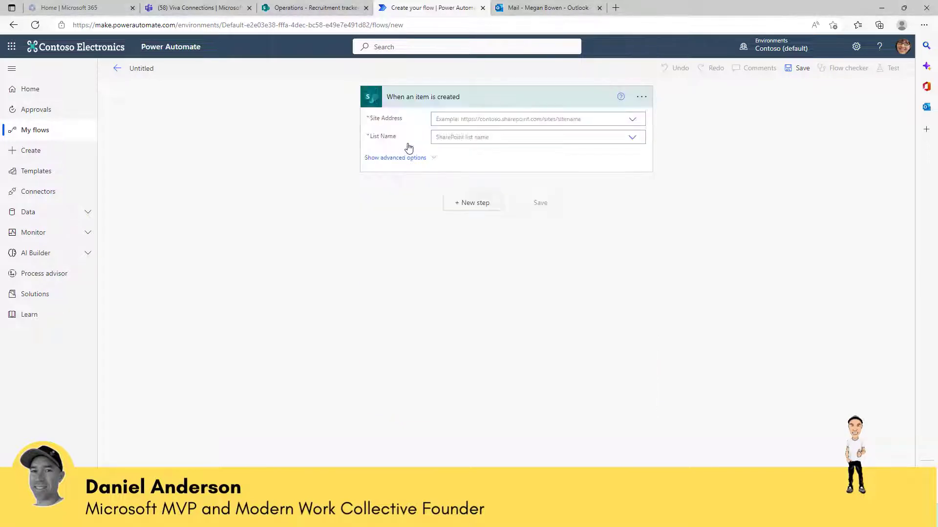
pyautogui.click(462, 120)
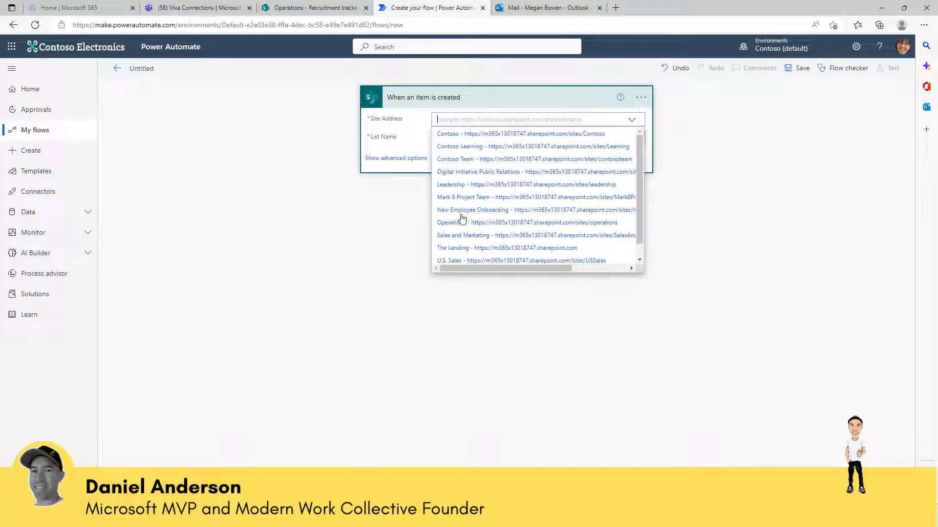
pyautogui.click(460, 224)
pyautogui.click(460, 138)
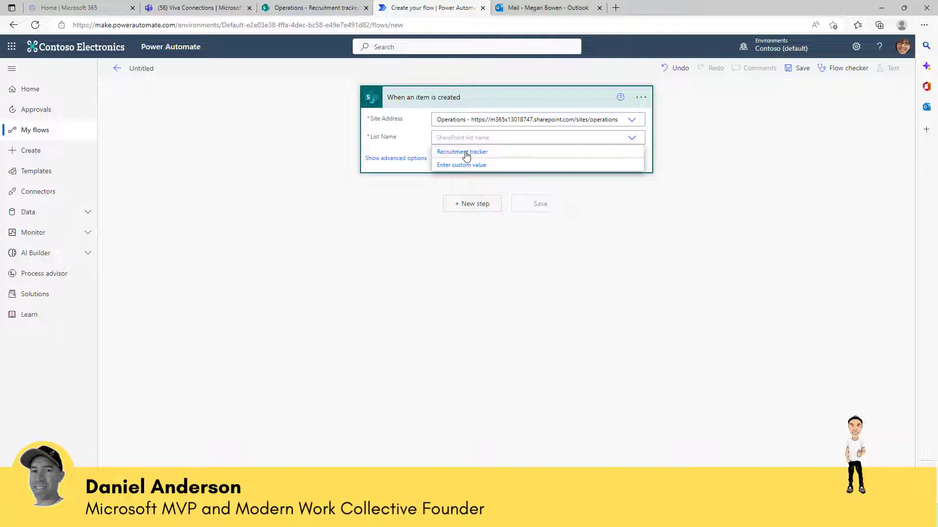
pyautogui.click(465, 153)
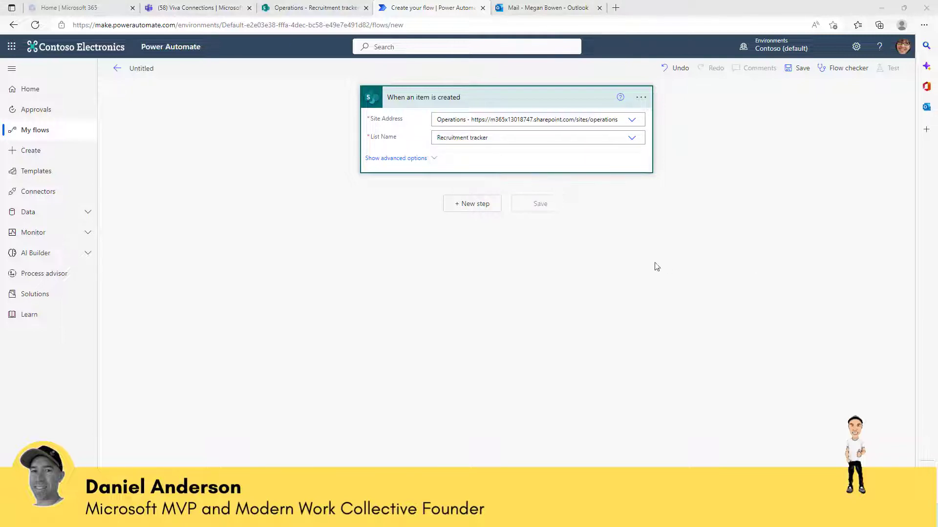
pyautogui.click(461, 205)
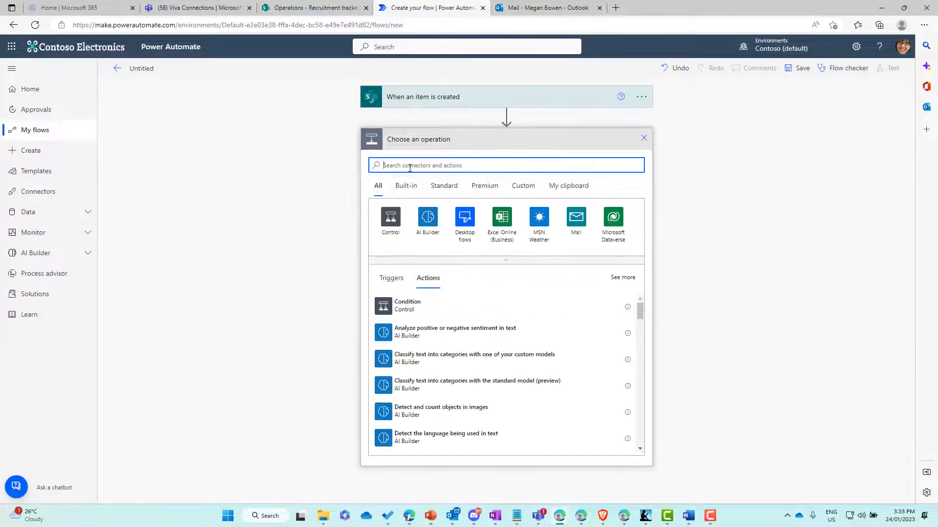
# - Add Generate document using Microsoft Syntex with Operations site, Contracts library and Sales Invoice Template
pyautogui.write('get')
pyautogui.write('erate')
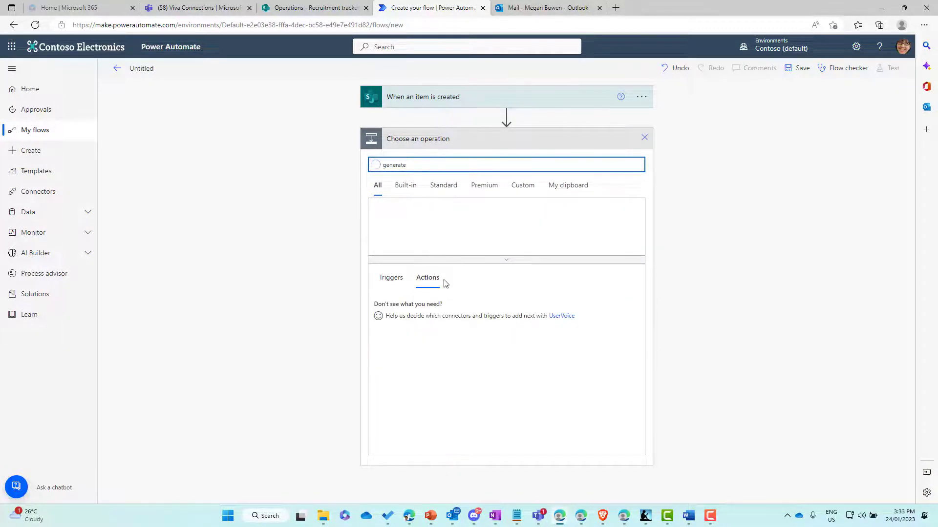
pyautogui.click(444, 309)
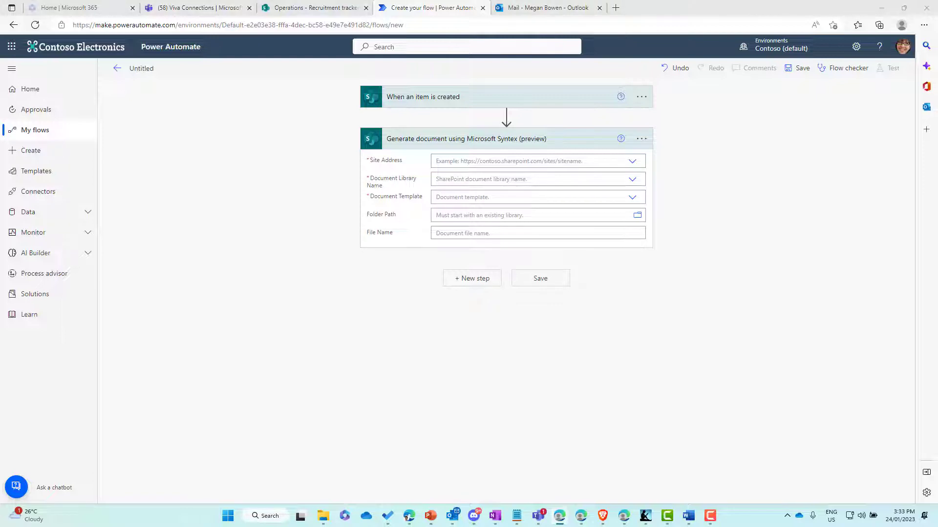
pyautogui.click(496, 165)
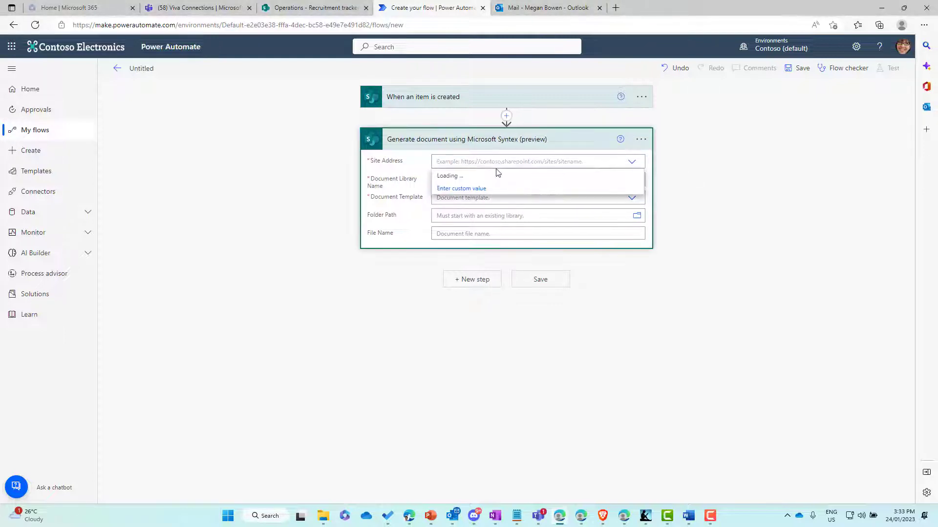
pyautogui.click(449, 265)
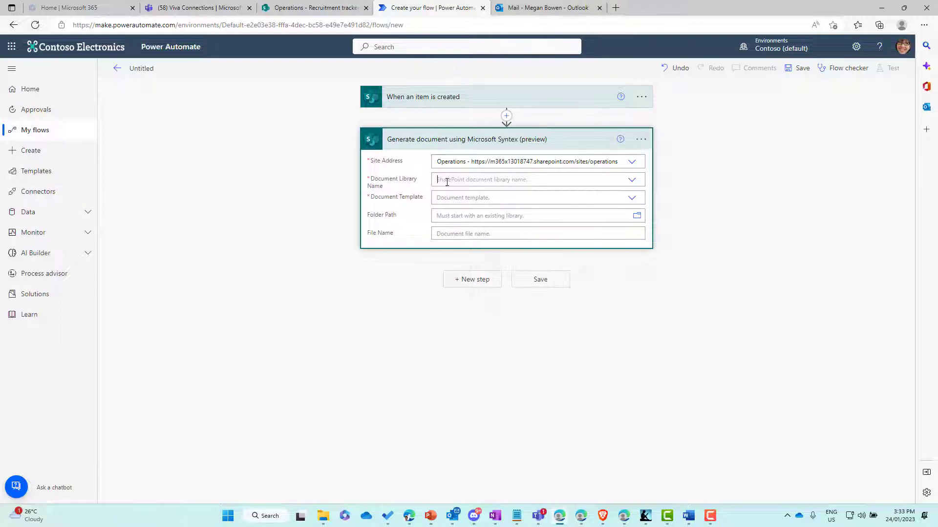
pyautogui.click(444, 181)
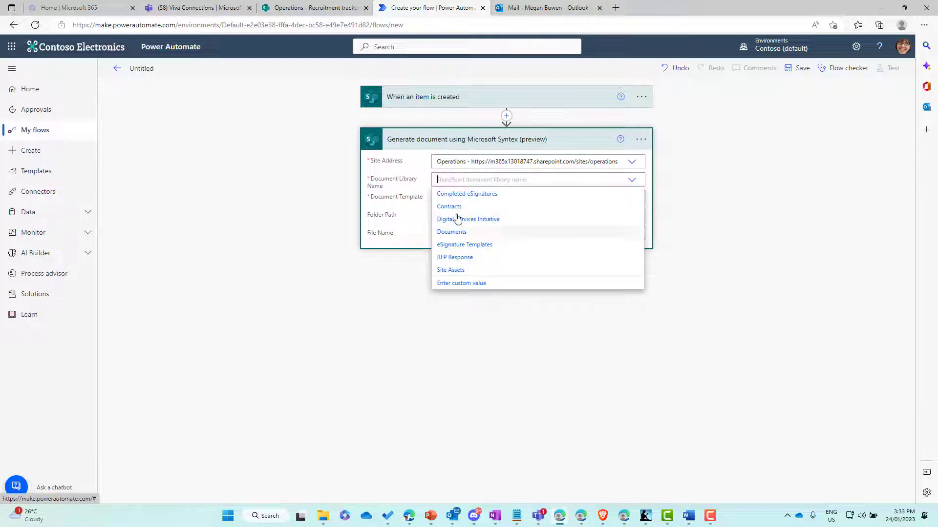
pyautogui.click(454, 207)
pyautogui.click(454, 197)
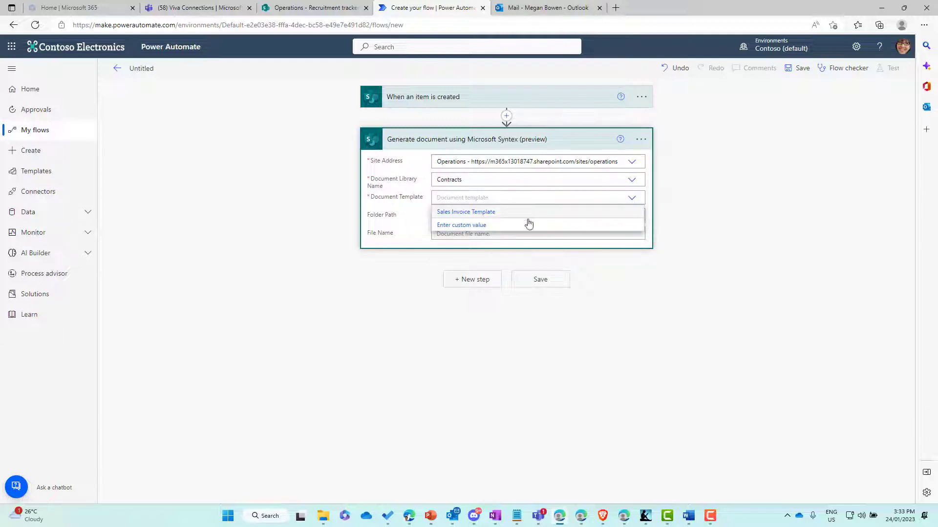
pyautogui.click(469, 215)
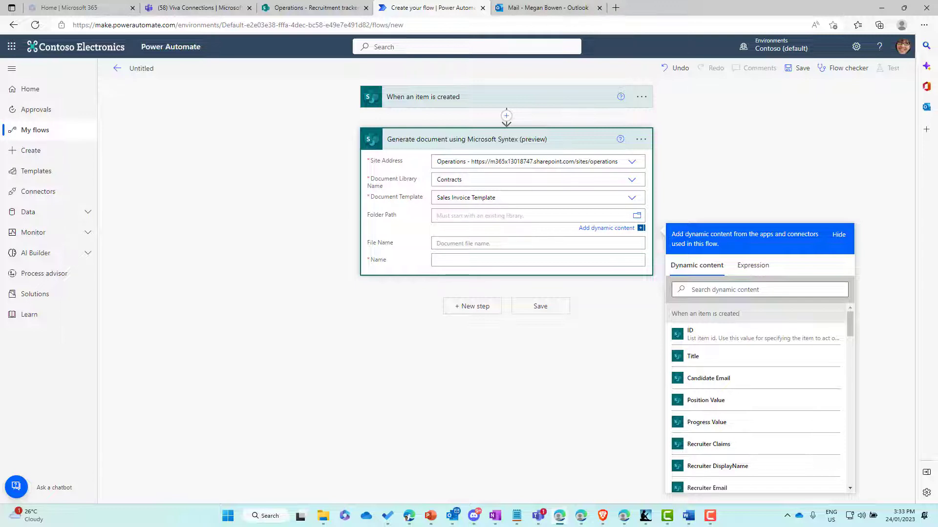
# - Save generated documents to /Contracts, using the item's Title for File Name and Name
pyautogui.click(638, 217)
pyautogui.scroll(-5, 723, 318)
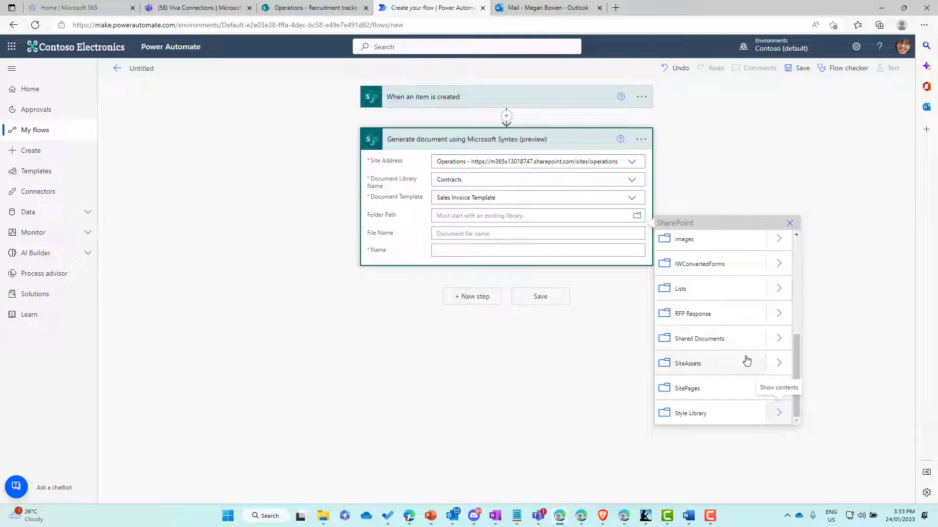
pyautogui.scroll(2, 746, 360)
pyautogui.scroll(3, 746, 360)
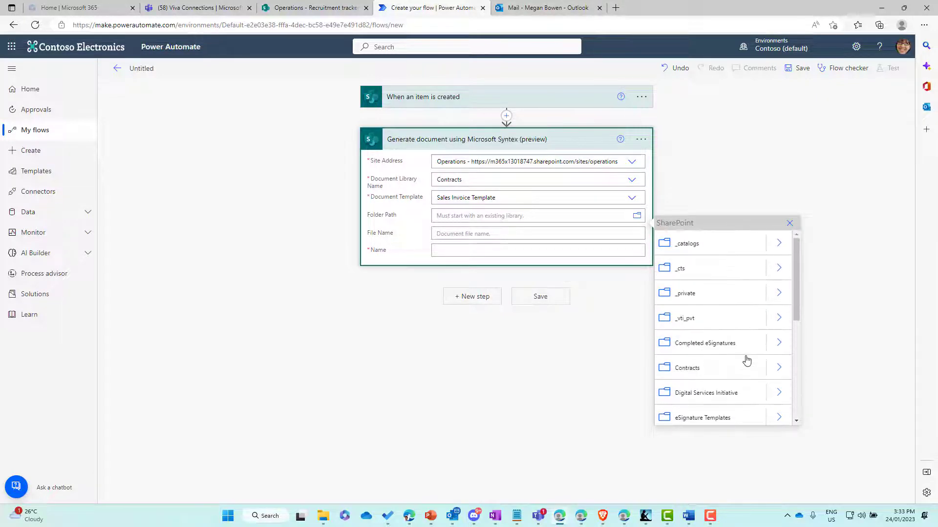
pyautogui.click(710, 372)
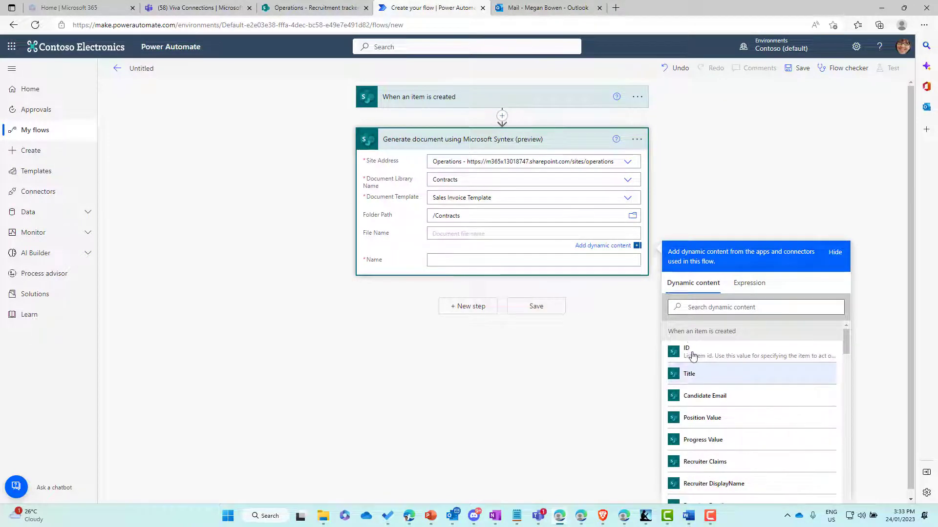
pyautogui.click(711, 382)
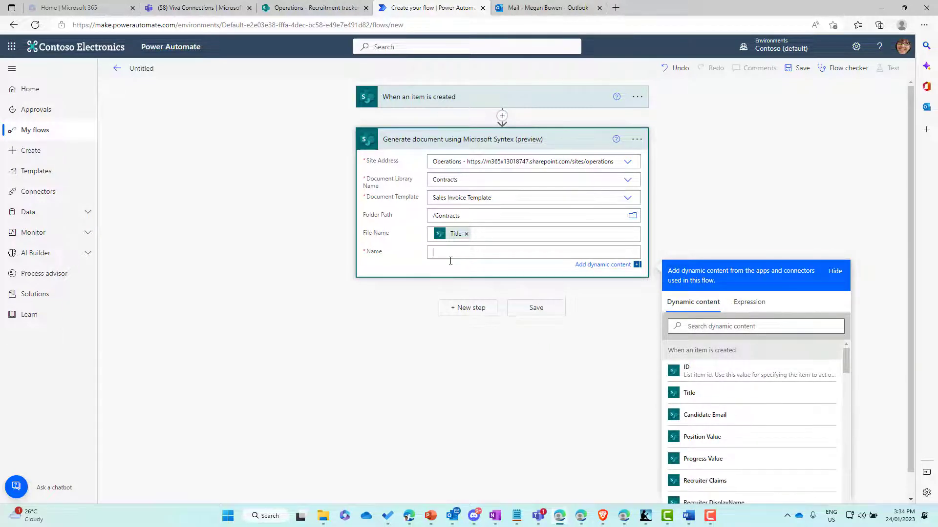
pyautogui.click(694, 396)
pyautogui.click(496, 280)
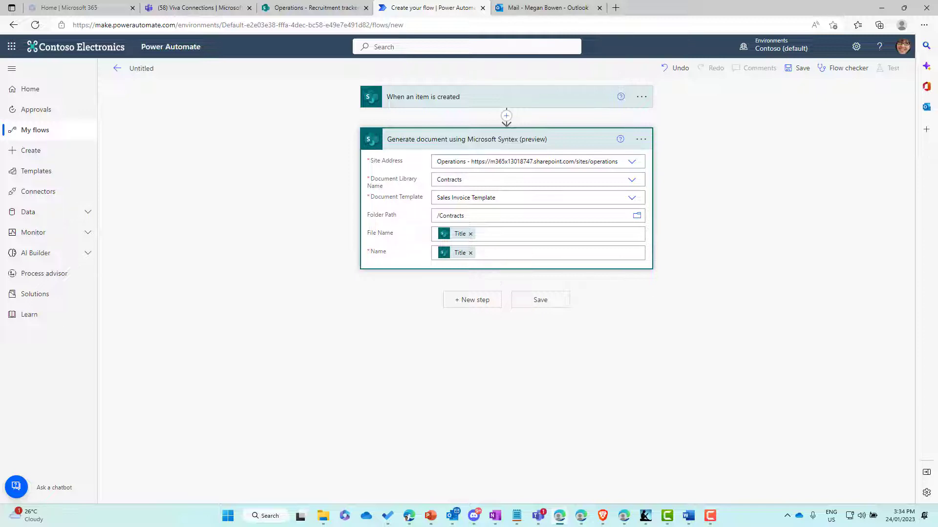
# - Add a SharePoint Update file properties action after the Syntex document step
pyautogui.click(477, 306)
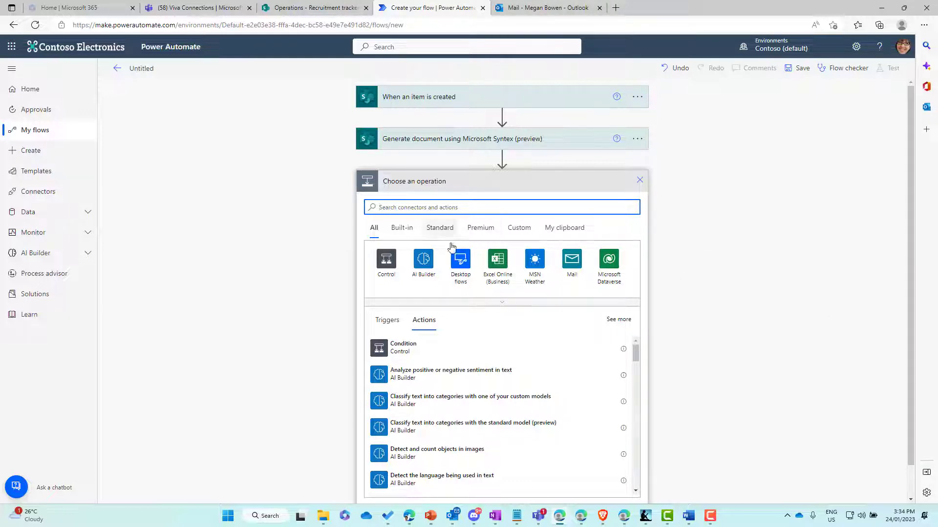
pyautogui.write('sharepoint')
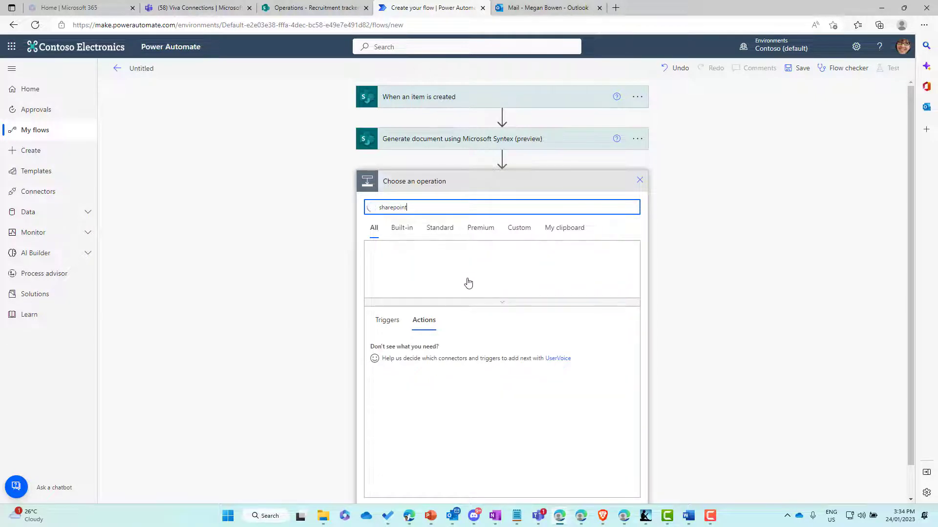
pyautogui.scroll(-3, 459, 369)
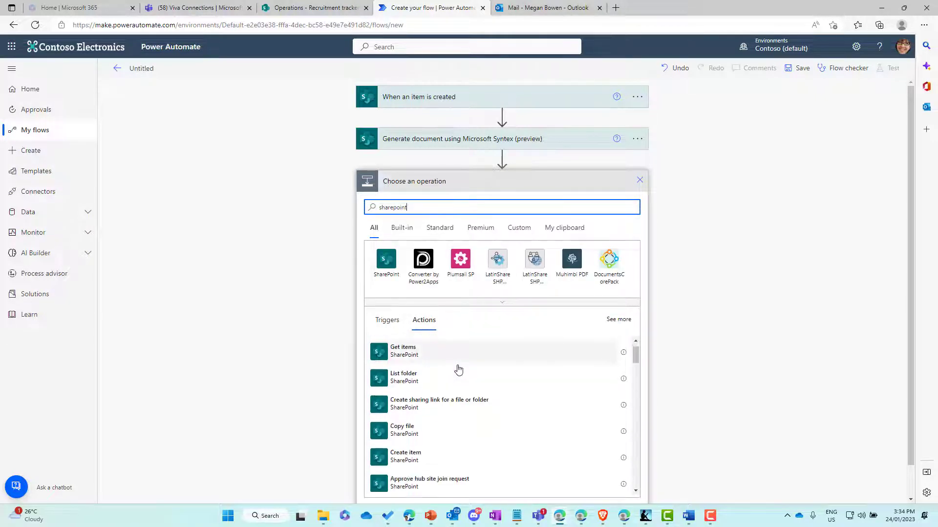
pyautogui.scroll(-6, 458, 369)
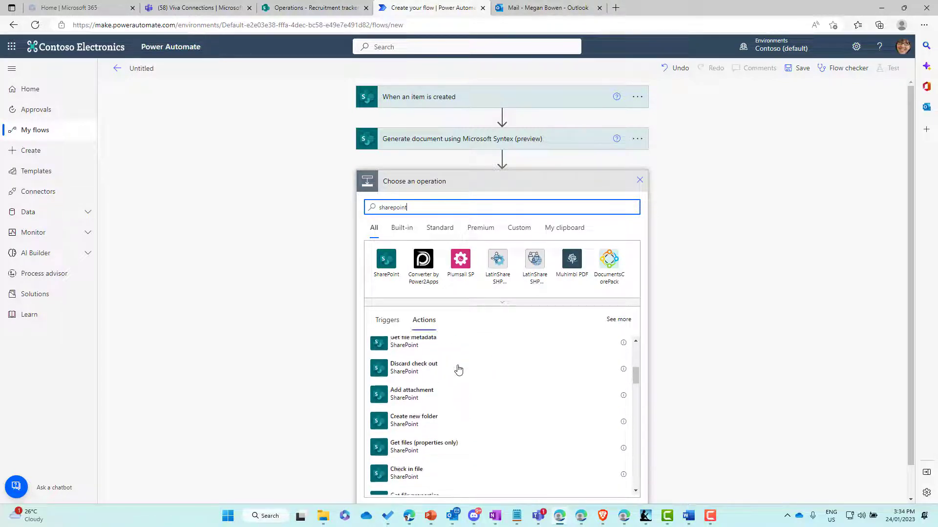
pyautogui.scroll(-3, 458, 370)
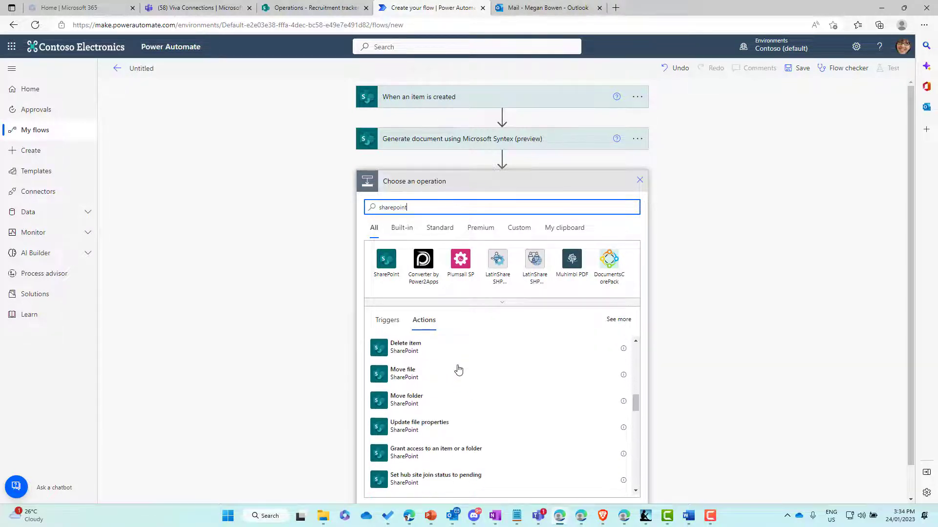
pyautogui.click(405, 407)
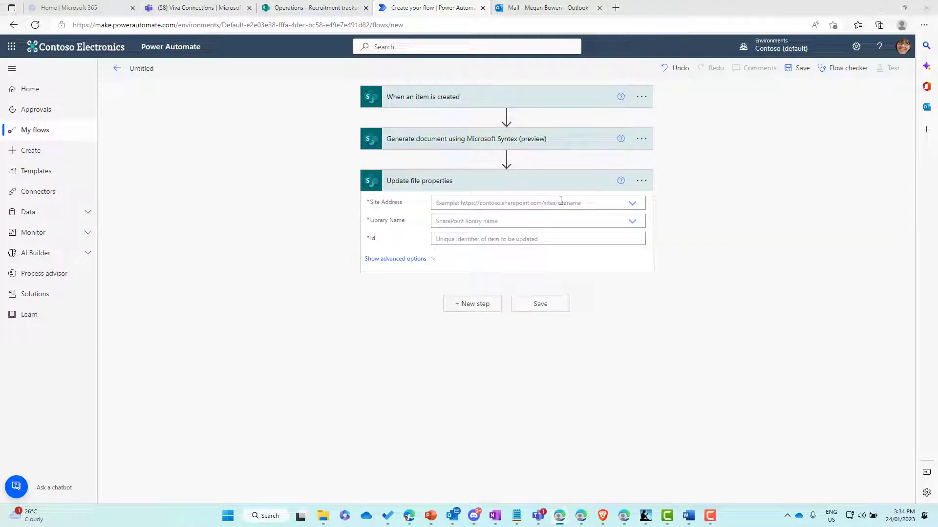
# - Point Update file properties at the Operations site's Contracts library with ItemId as Id
pyautogui.click(560, 202)
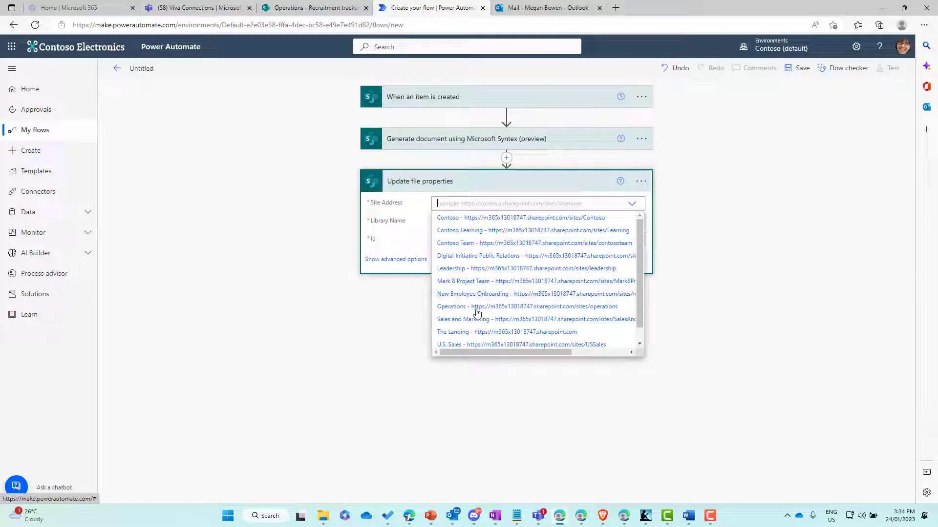
pyautogui.click(476, 308)
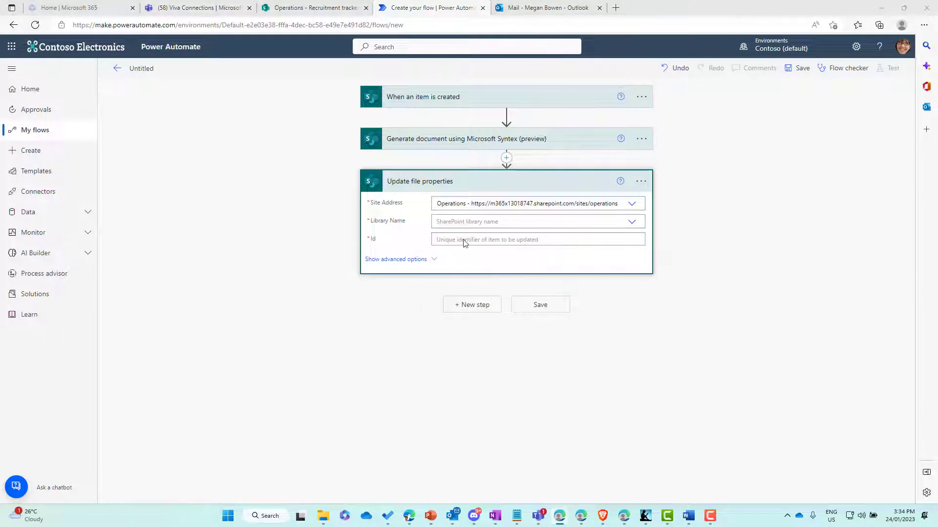
pyautogui.click(467, 223)
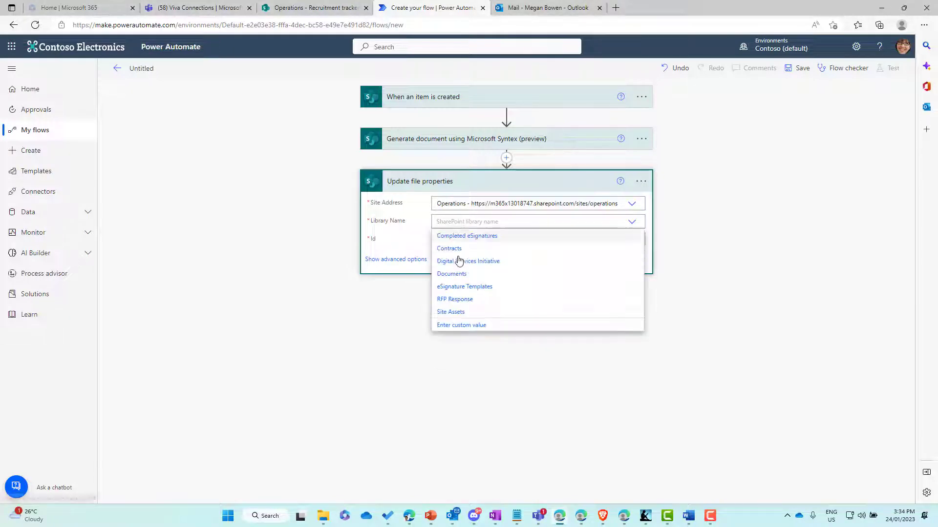
pyautogui.click(456, 250)
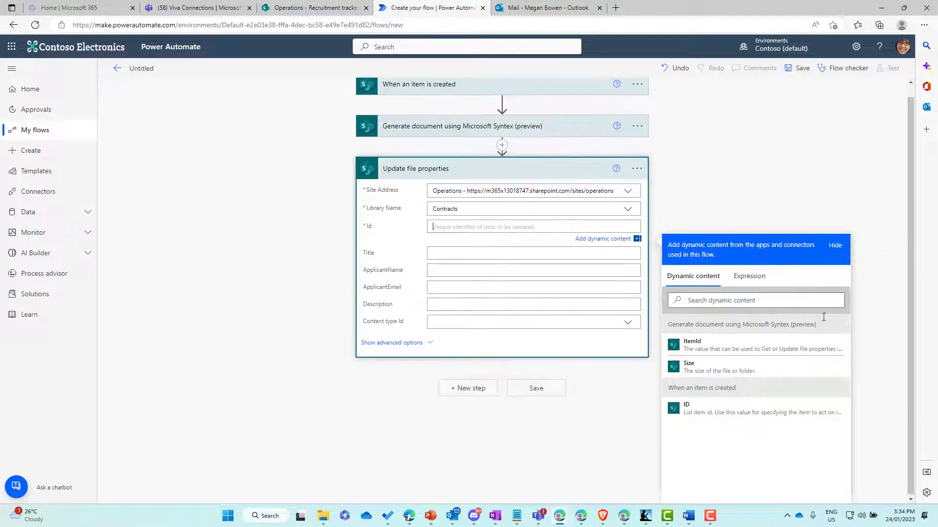
pyautogui.click(695, 350)
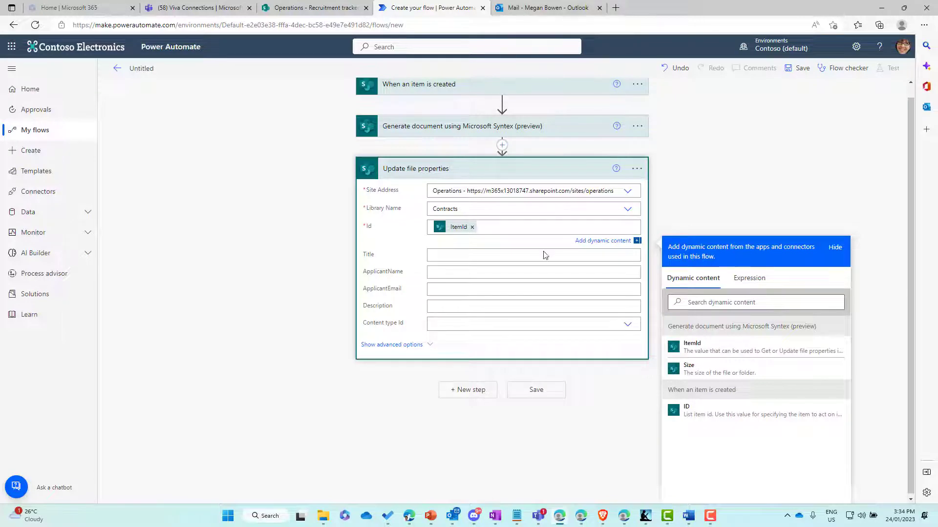
# - Fill ApplicantName with the new item's Title
pyautogui.click(438, 275)
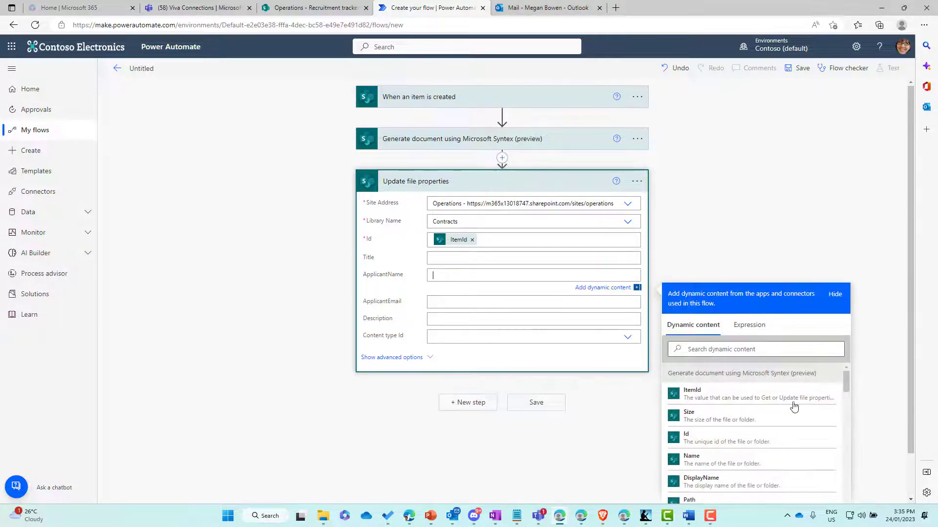
pyautogui.scroll(-2, 760, 407)
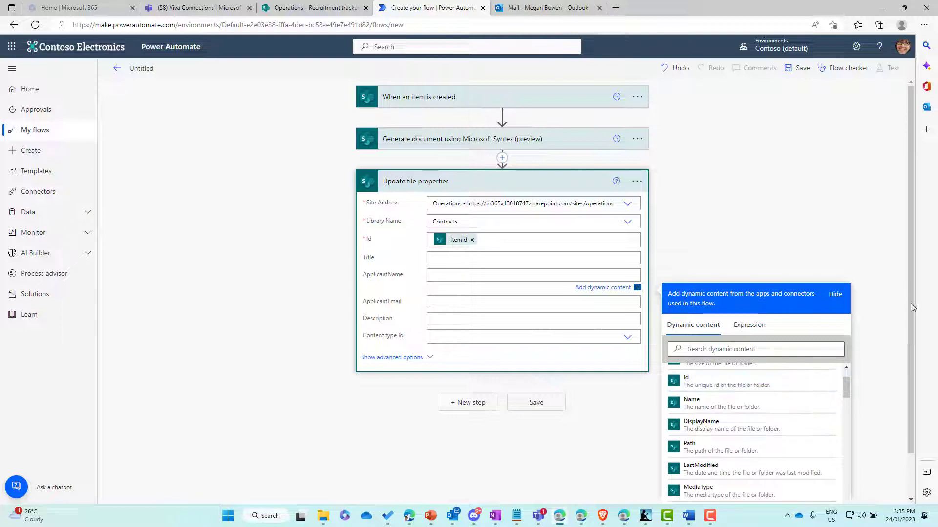
pyautogui.scroll(-1, 909, 304)
pyautogui.scroll(-1, 917, 368)
pyautogui.moveTo(847, 332); pyautogui.dragTo(847, 360)
pyautogui.scroll(-1, 847, 359)
pyautogui.scroll(-1, 847, 359)
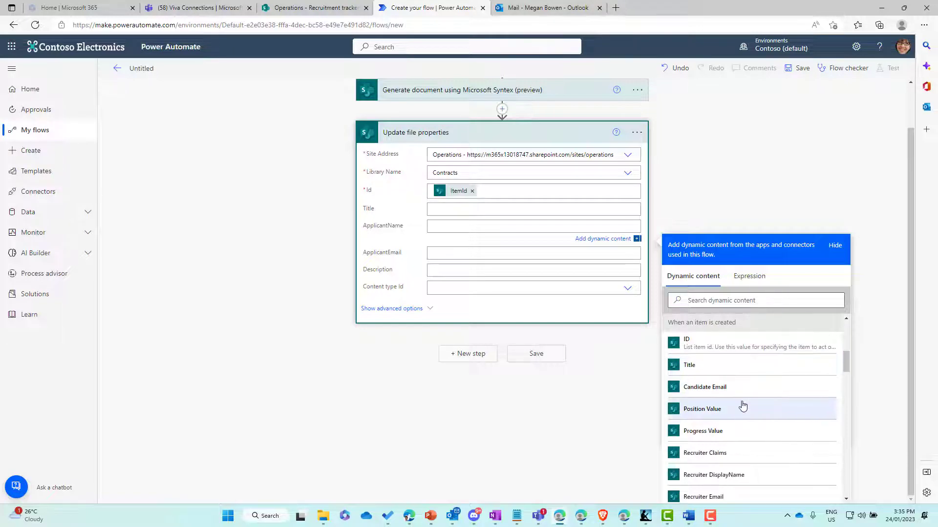
pyautogui.scroll(-1, 743, 406)
pyautogui.scroll(-3, 743, 405)
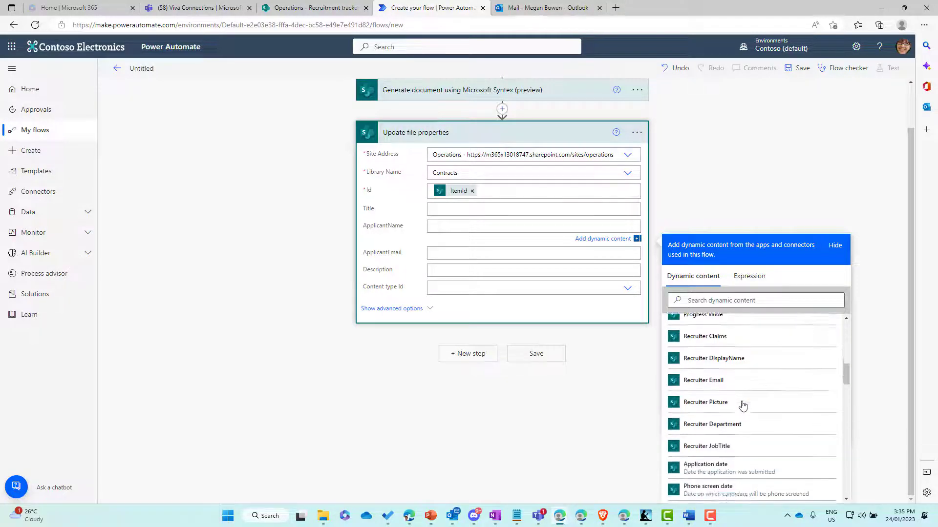
pyautogui.scroll(1, 742, 405)
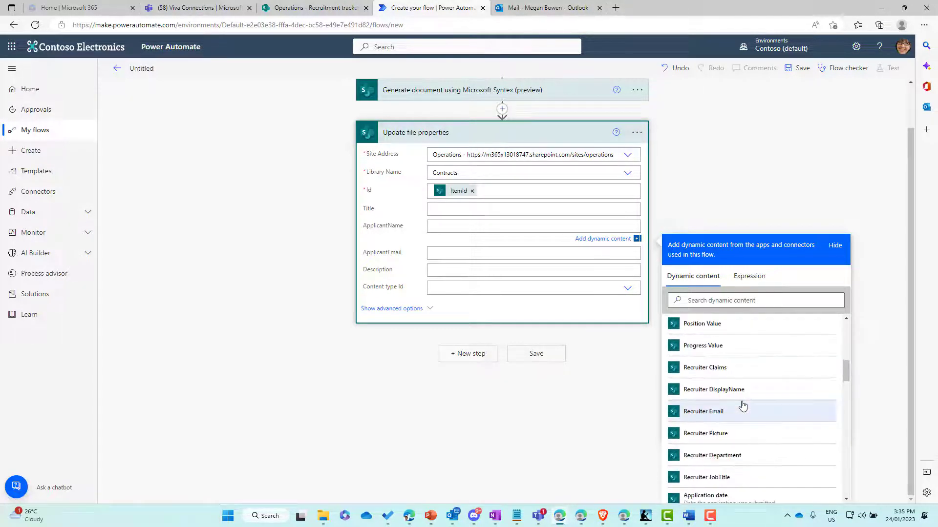
pyautogui.scroll(3, 728, 405)
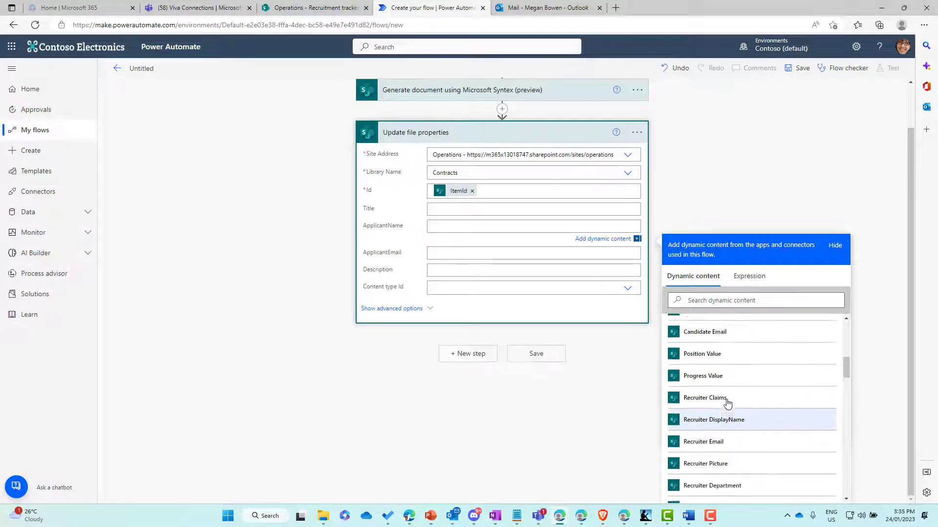
pyautogui.scroll(-1, 728, 404)
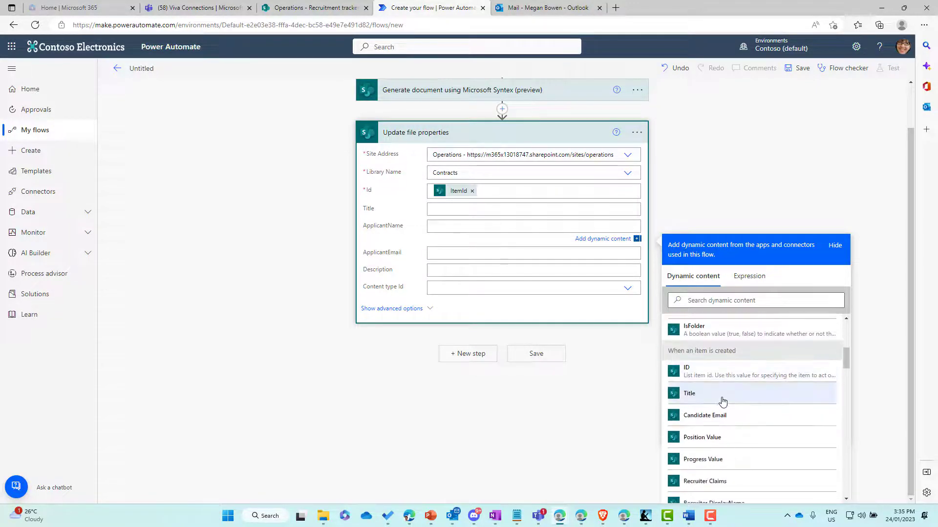
pyautogui.click(716, 401)
# - Fill ApplicantEmail with the Candidate Email value
pyautogui.click(452, 256)
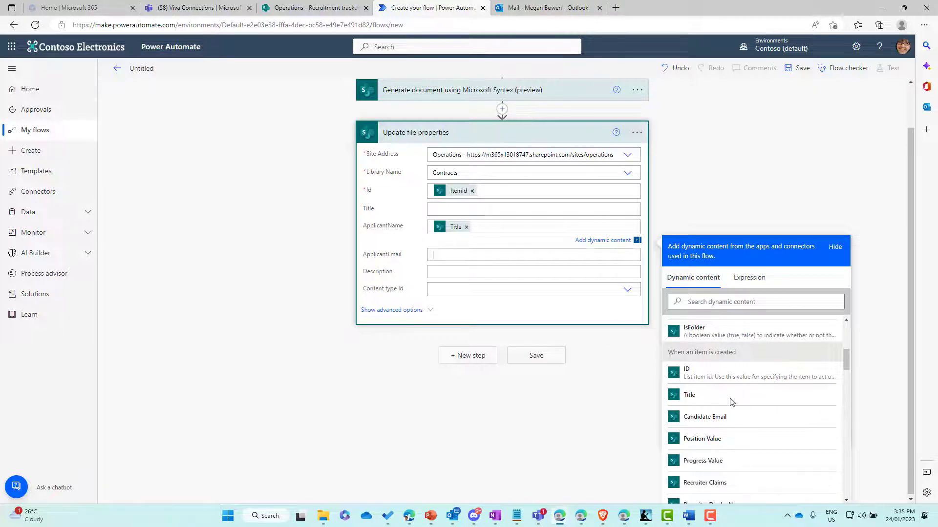
pyautogui.scroll(-1, 733, 425)
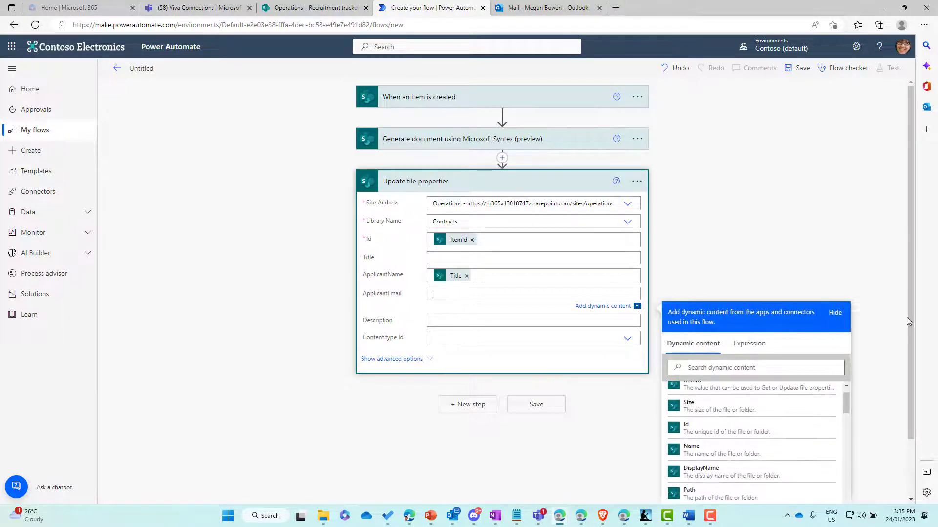
pyautogui.moveTo(911, 362); pyautogui.dragTo(912, 417)
pyautogui.moveTo(845, 334); pyautogui.dragTo(844, 360)
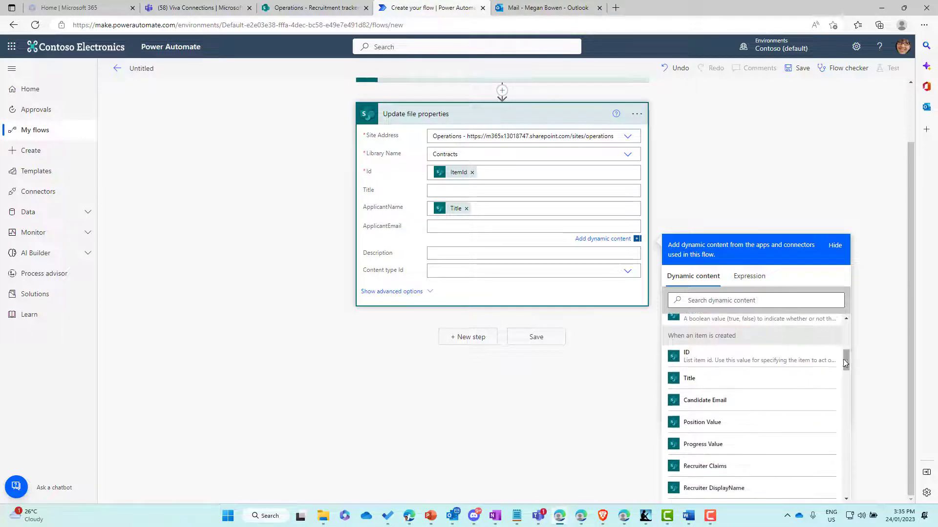
pyautogui.click(741, 402)
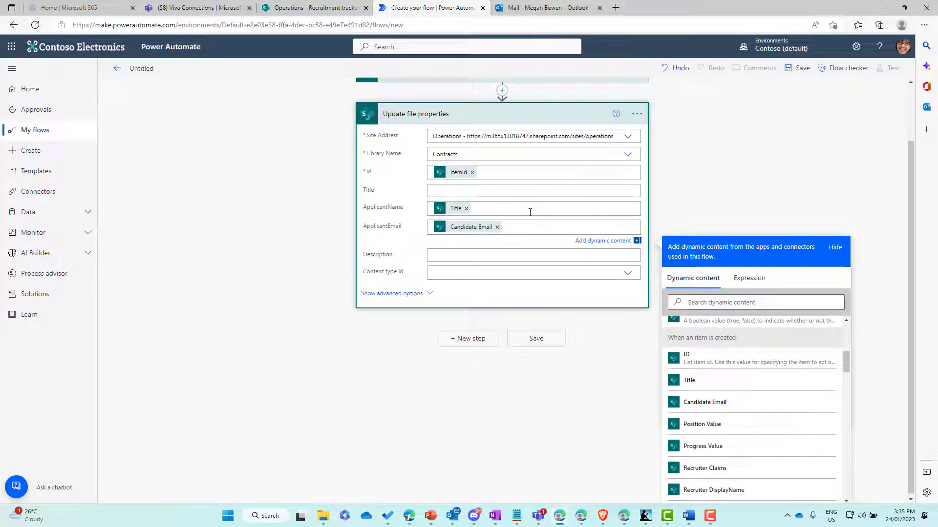
pyautogui.click(470, 338)
# - Add a DocuSign Create envelope step using the chosen DocuSign connection and account
pyautogui.click(470, 223)
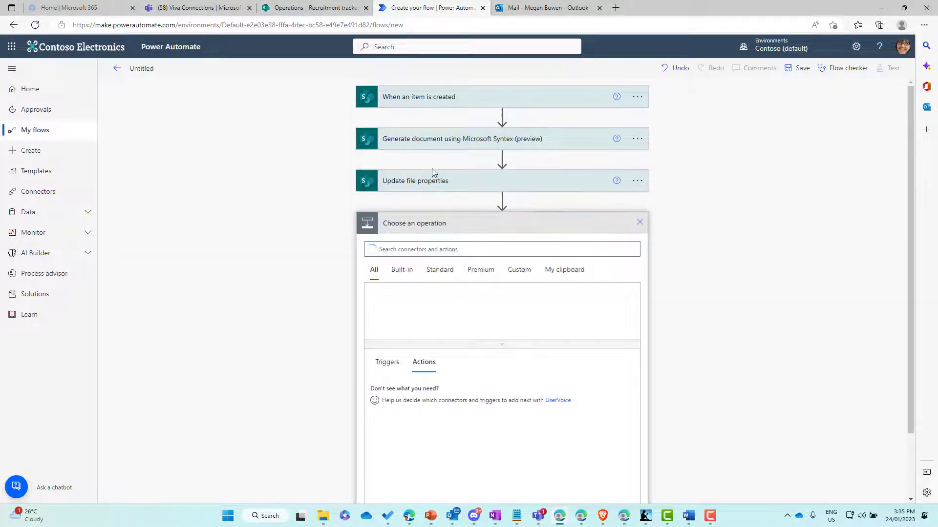
pyautogui.write('docusign')
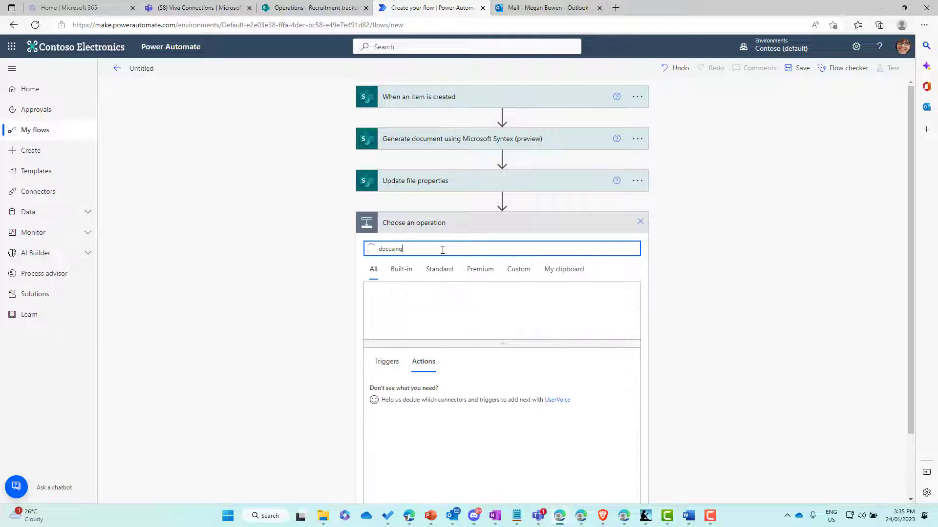
pyautogui.write('n')
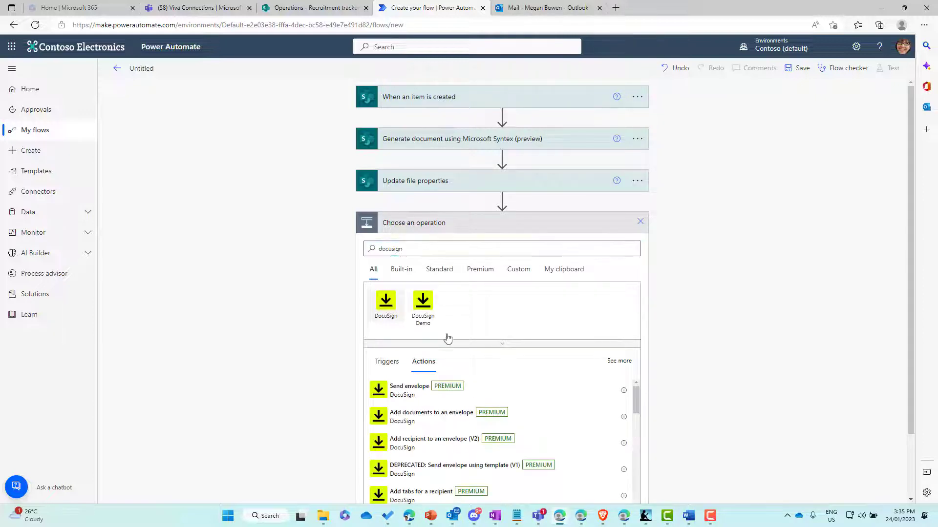
pyautogui.click(386, 302)
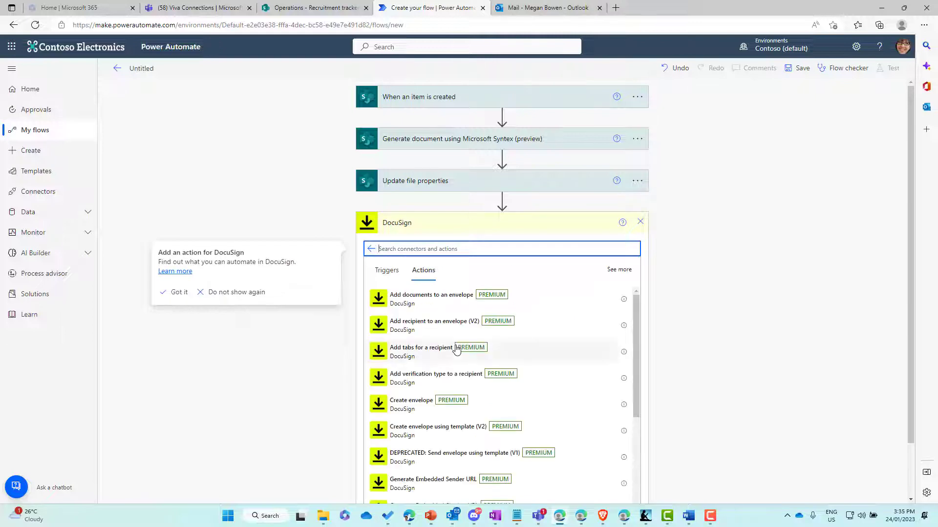
pyautogui.click(418, 403)
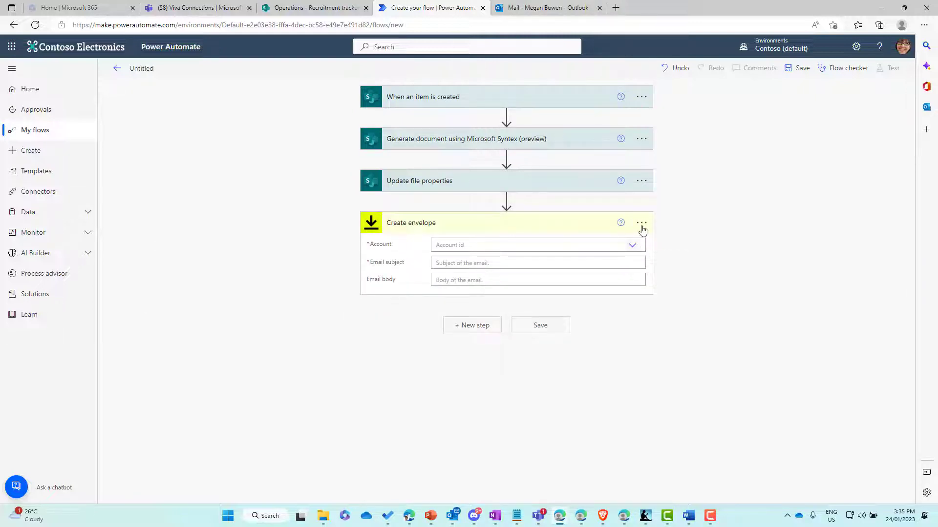
pyautogui.click(641, 240)
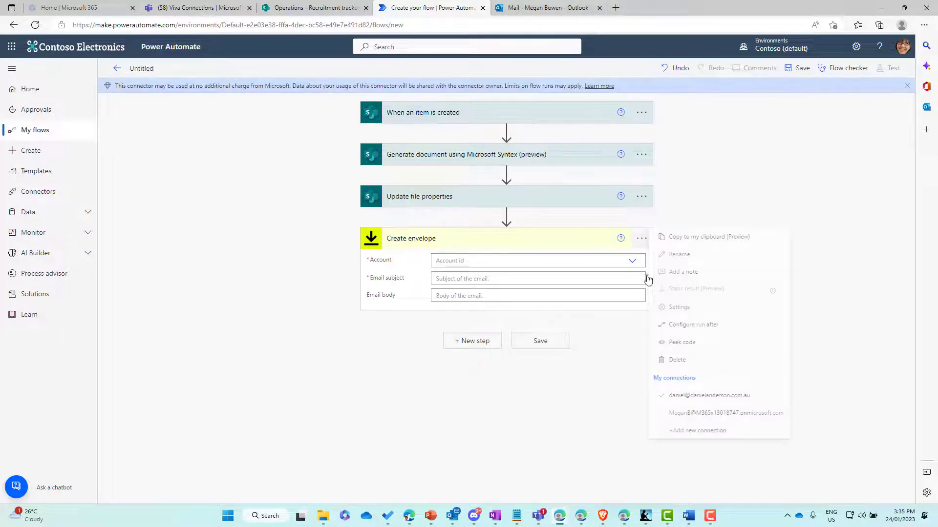
pyautogui.click(692, 412)
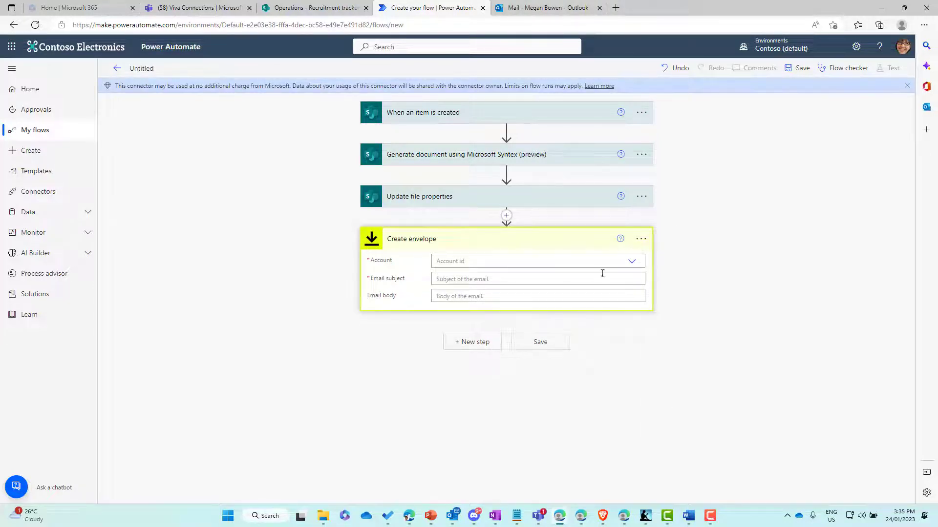
pyautogui.click(474, 262)
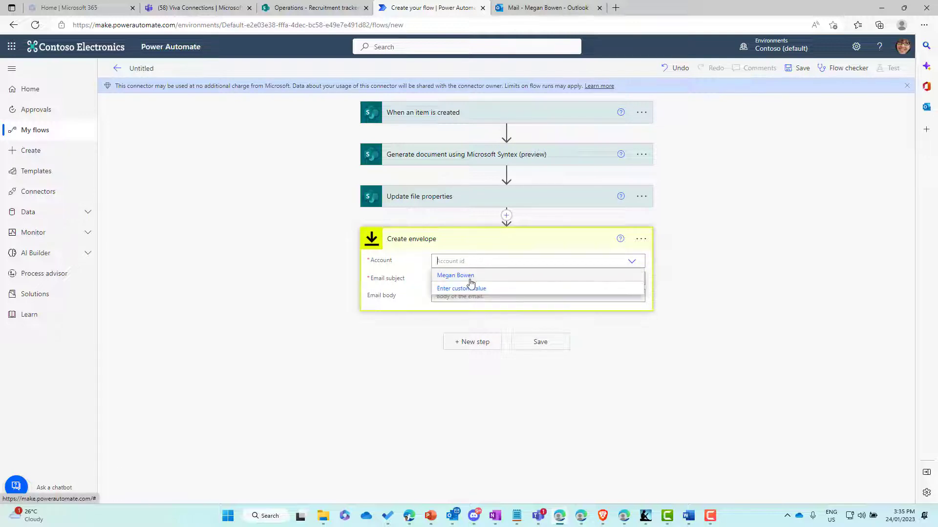
pyautogui.click(470, 276)
# - Set the subject to 'New COntract for signing' and body to 'Hello Title here is your contract'
pyautogui.click(469, 279)
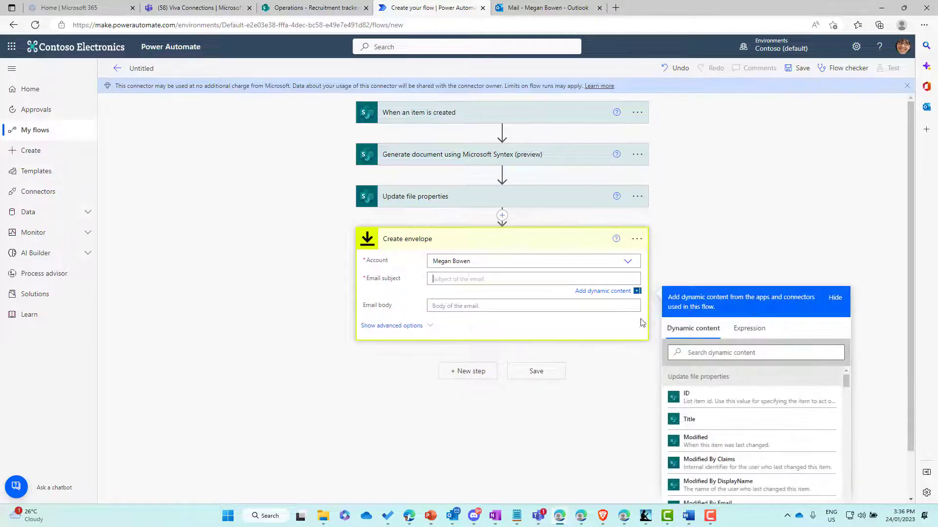
pyautogui.write('New CC')
pyautogui.click(470, 306)
pyautogui.write('Hello')
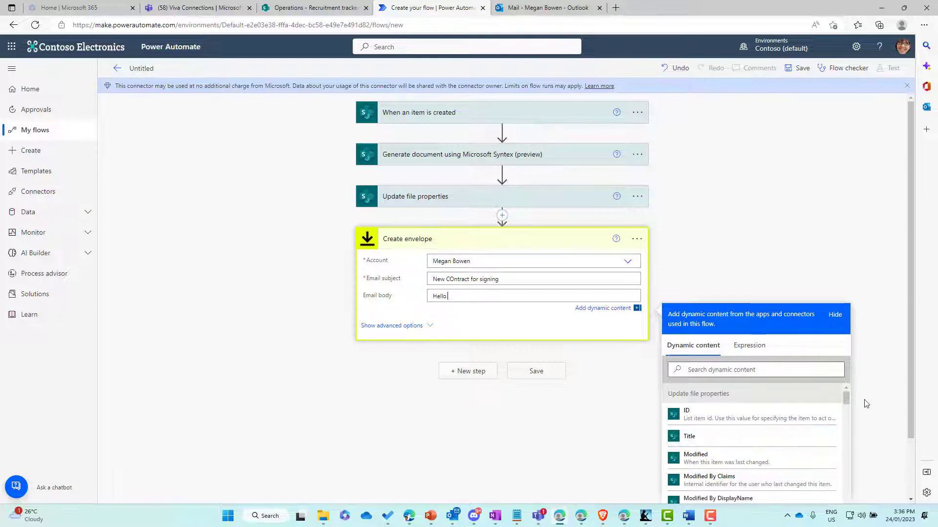
pyautogui.scroll(-2, 882, 379)
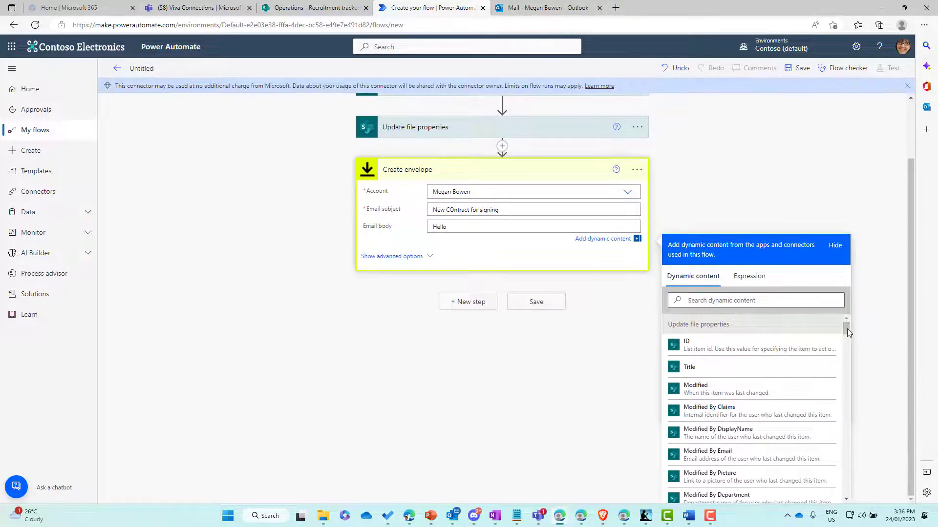
pyautogui.scroll(-10, 847, 332)
pyautogui.scroll(-10, 842, 405)
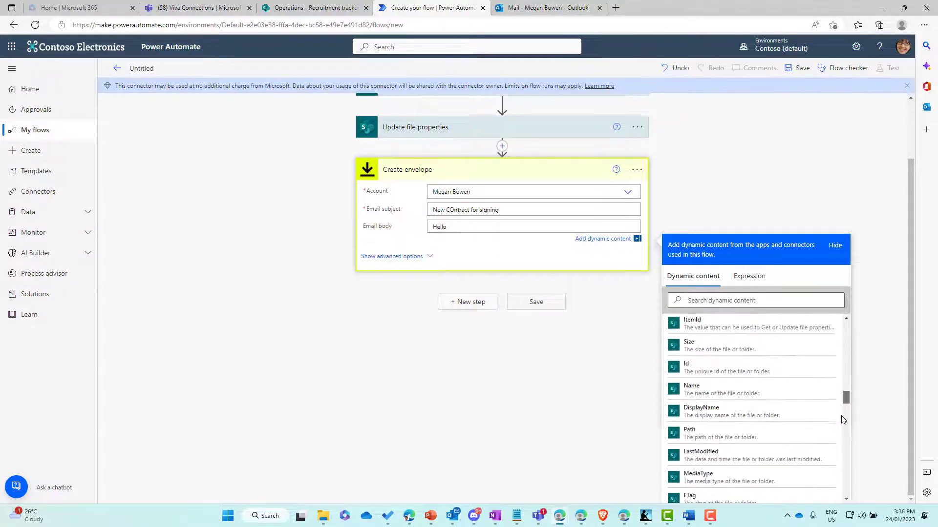
pyautogui.scroll(10, 763, 418)
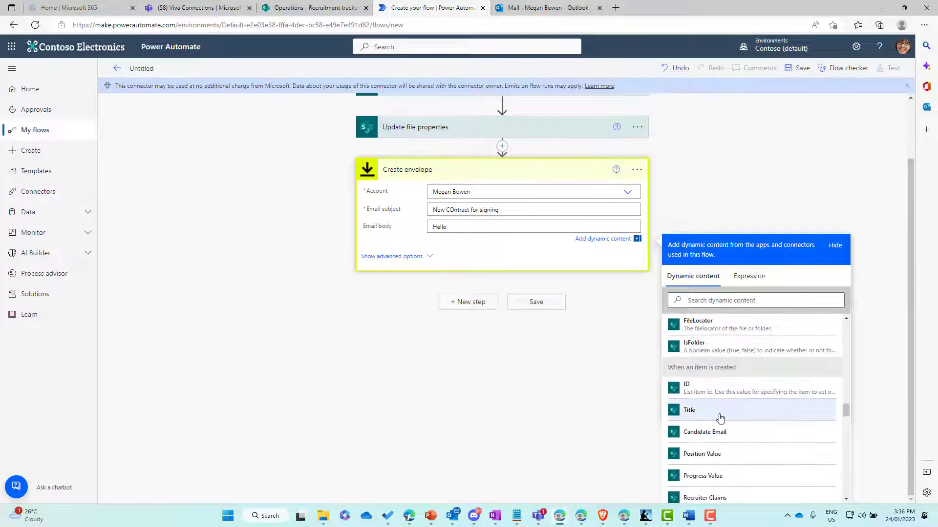
pyautogui.click(719, 412)
pyautogui.write('here is your contract')
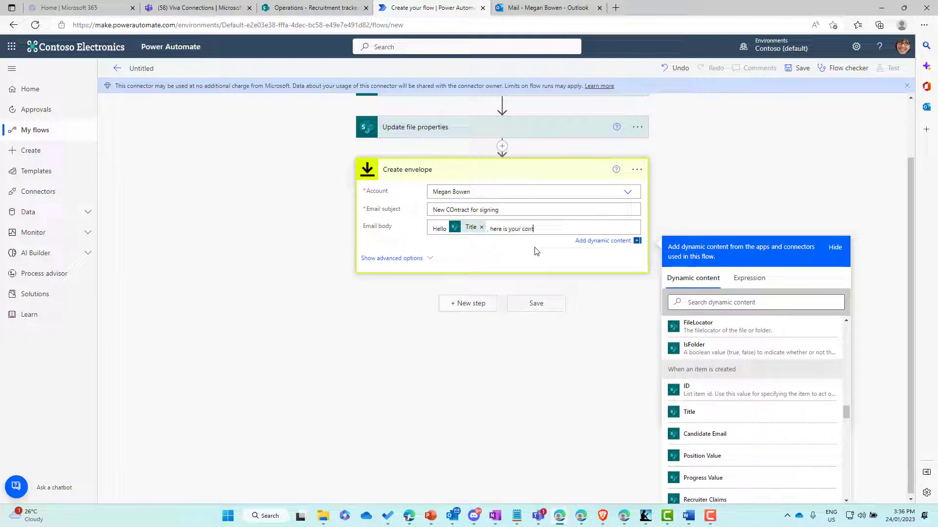
# - Add the SharePoint Get file content action after Create envelope
pyautogui.click(464, 307)
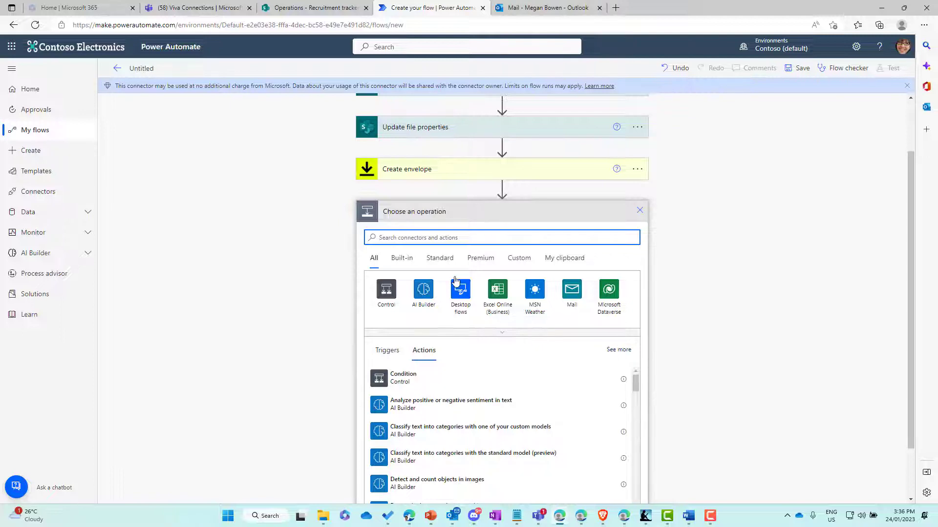
pyautogui.write('get')
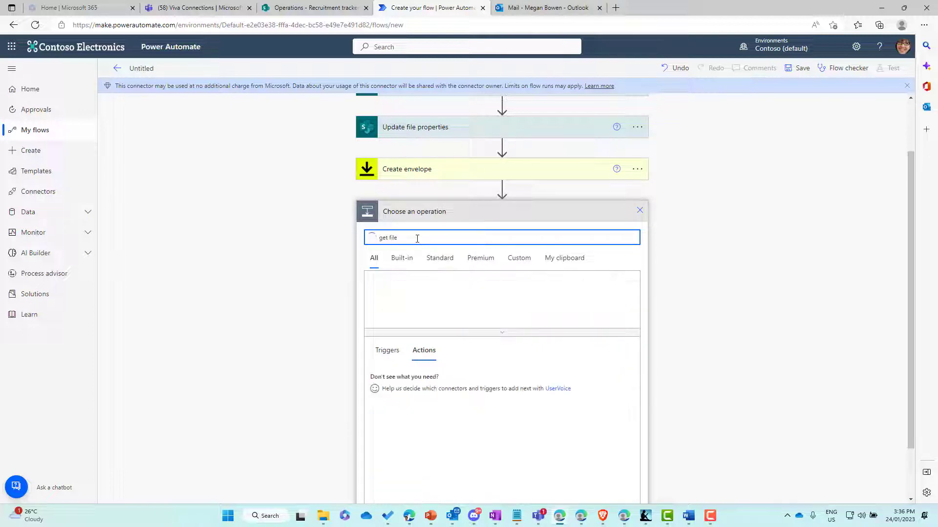
pyautogui.write(' file prop')
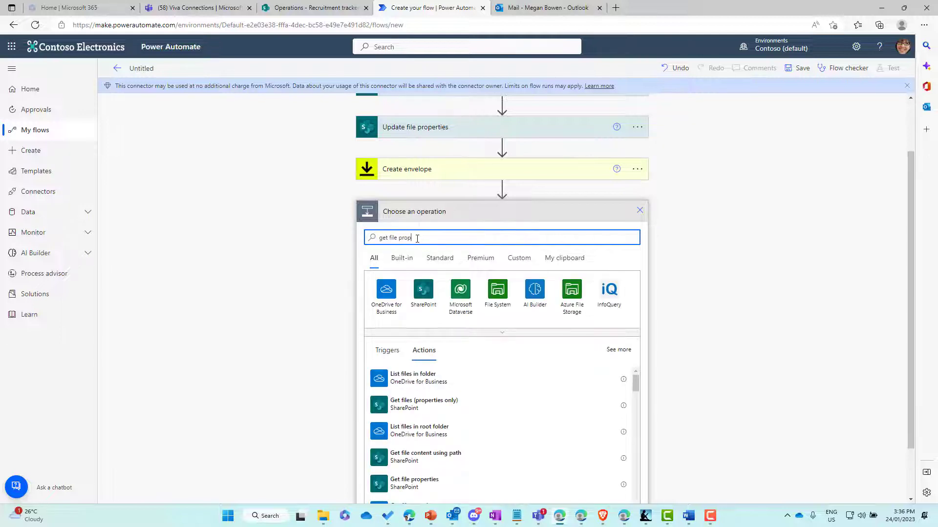
pyautogui.press('BackSpace')
pyautogui.press('BackSpace')
pyautogui.press('BackSpace')
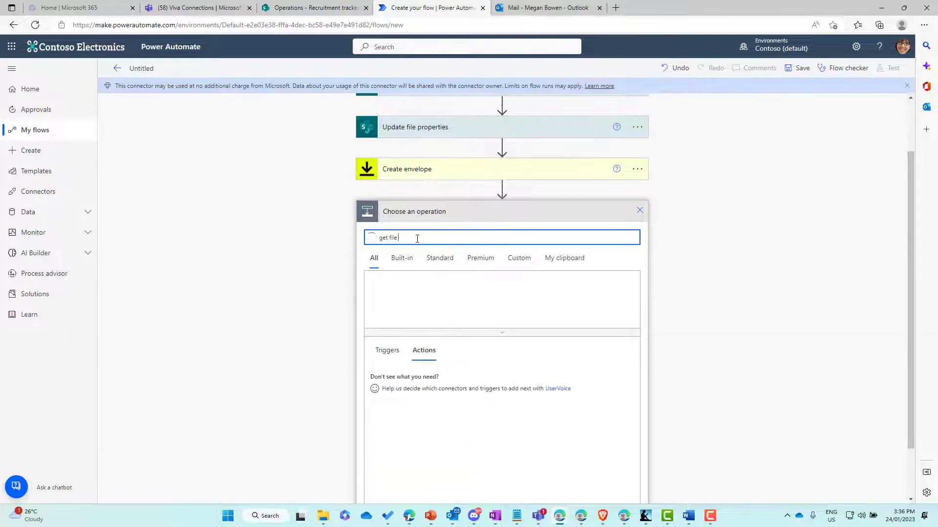
pyautogui.write('content')
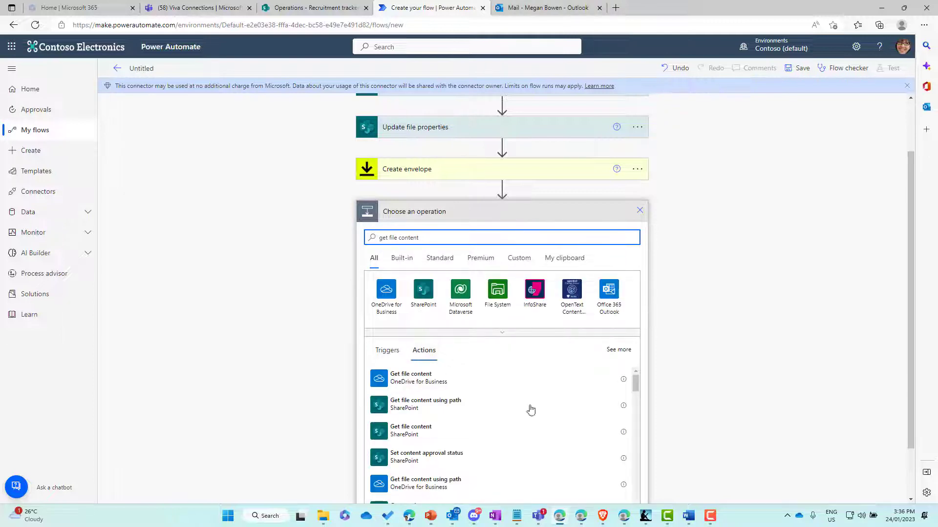
pyautogui.click(417, 432)
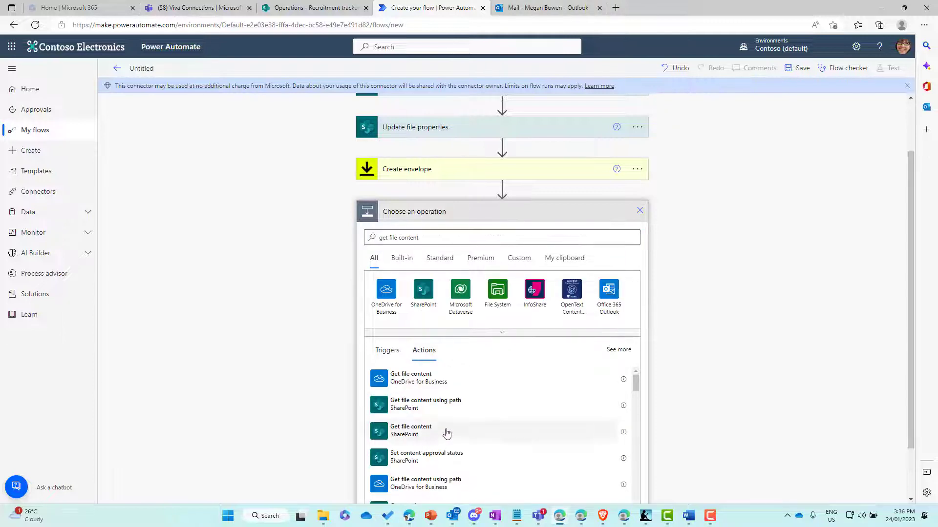
pyautogui.click(506, 440)
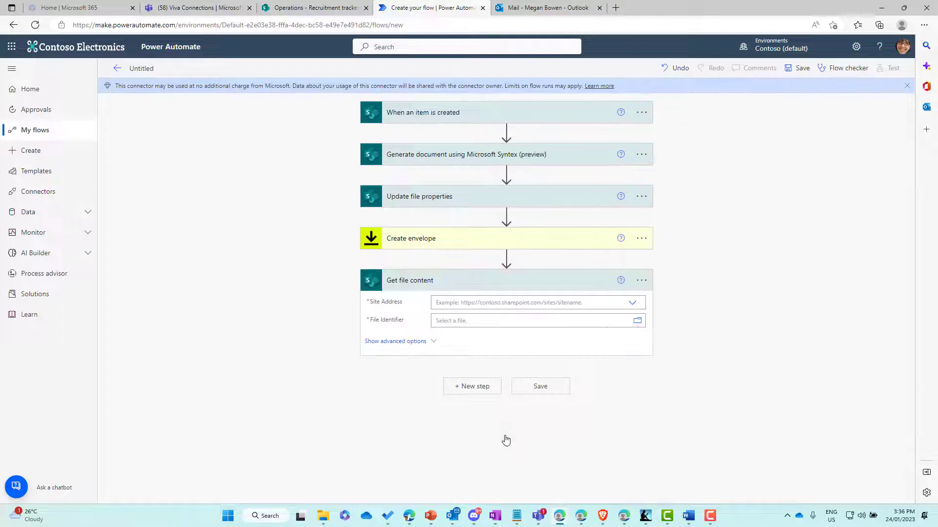
# - Set Get file content to the Operations site with the Identifier as File Identifier
pyautogui.click(473, 305)
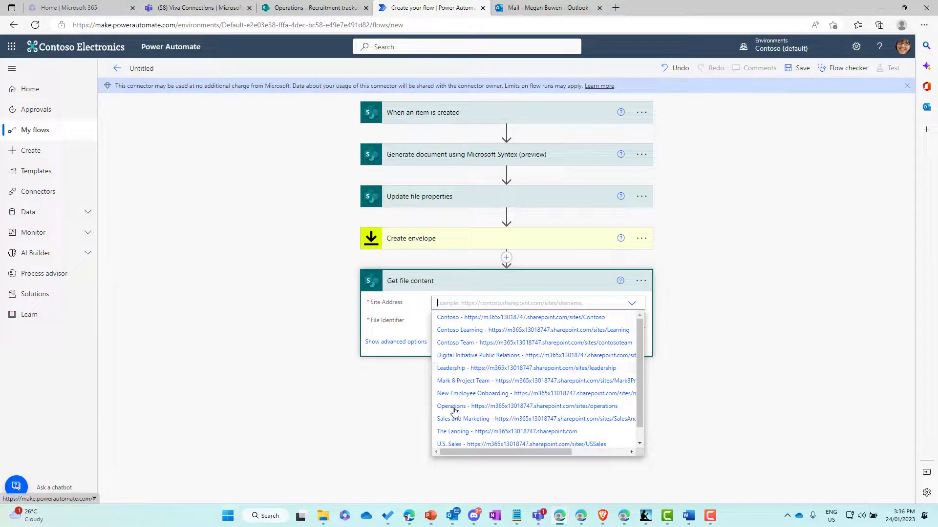
pyautogui.click(453, 408)
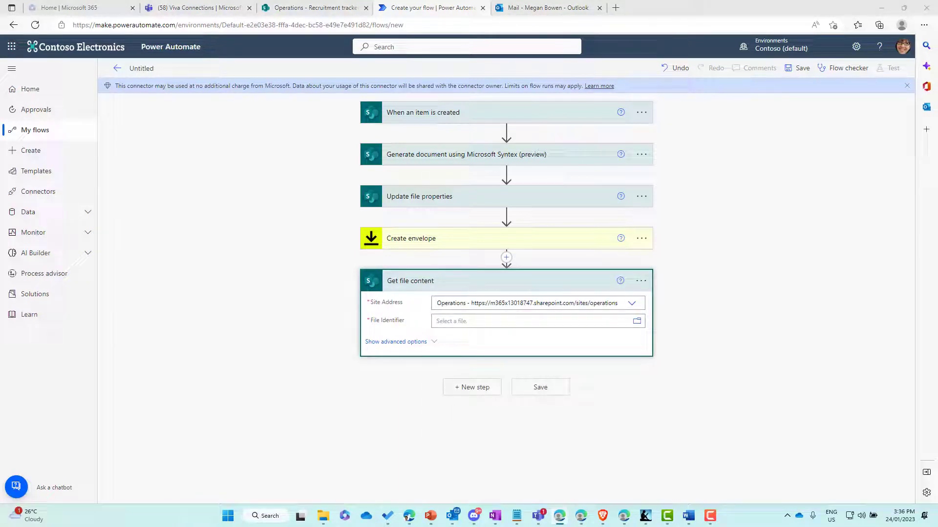
pyautogui.click(491, 320)
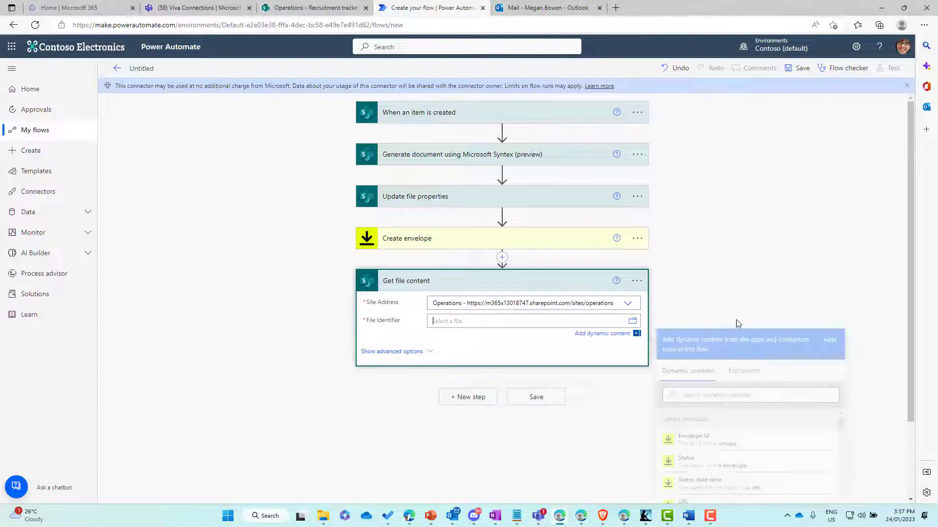
pyautogui.click(719, 299)
pyautogui.write('identi')
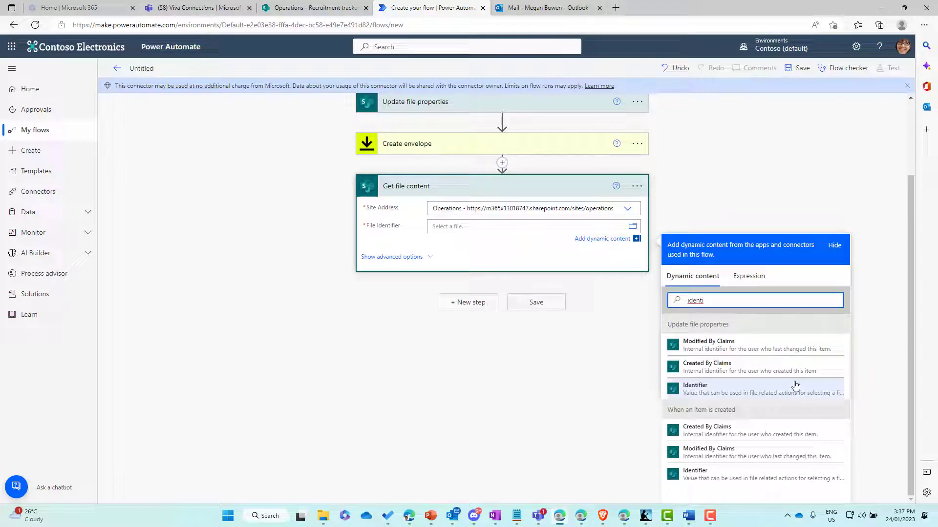
pyautogui.click(718, 398)
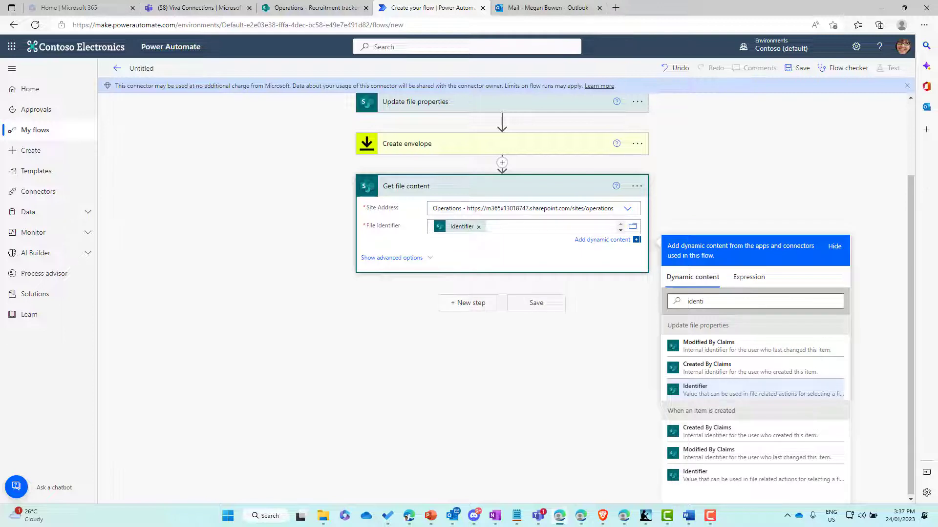
# - Add the DocuSign Add documents to an envelope action after Get file content
pyautogui.click(469, 308)
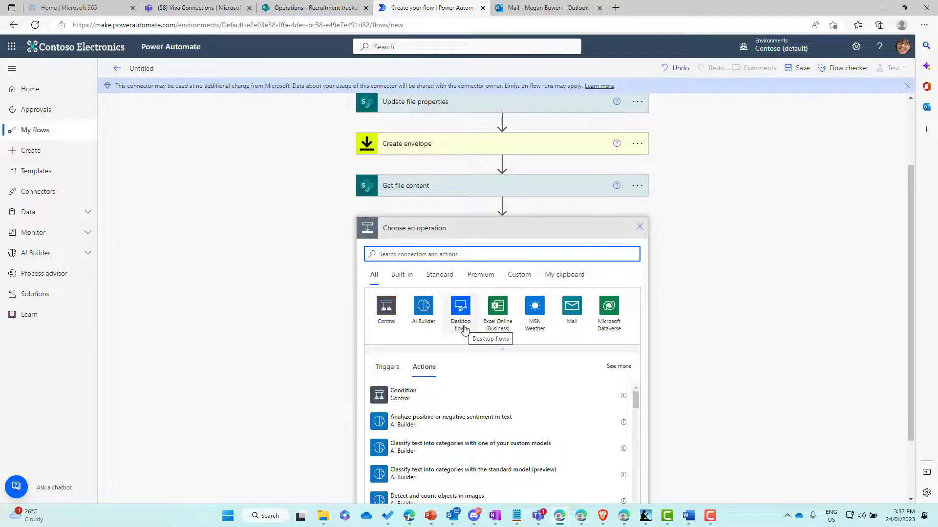
pyautogui.write('docusign')
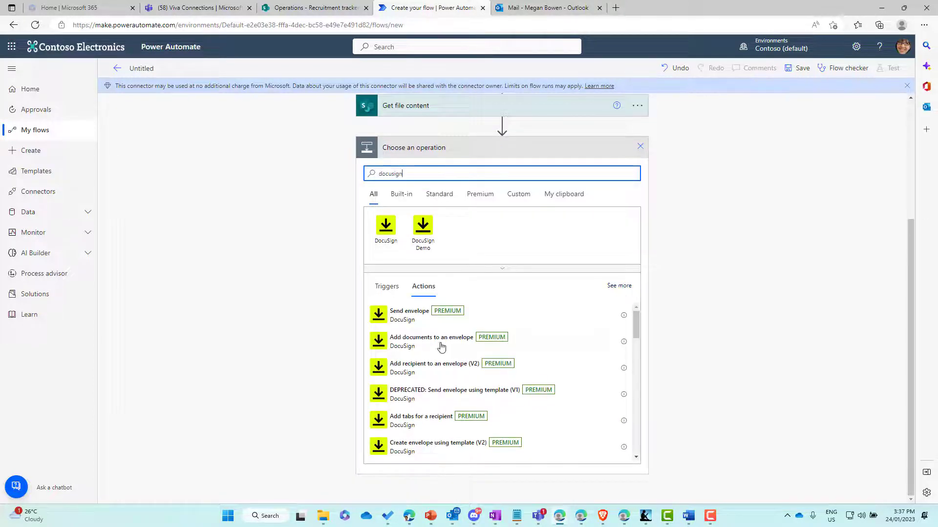
pyautogui.click(423, 345)
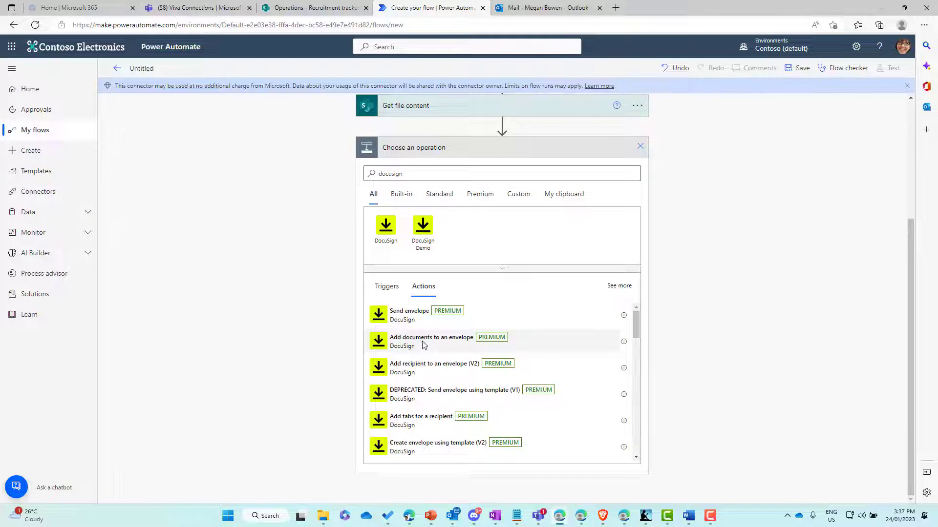
pyautogui.click(423, 345)
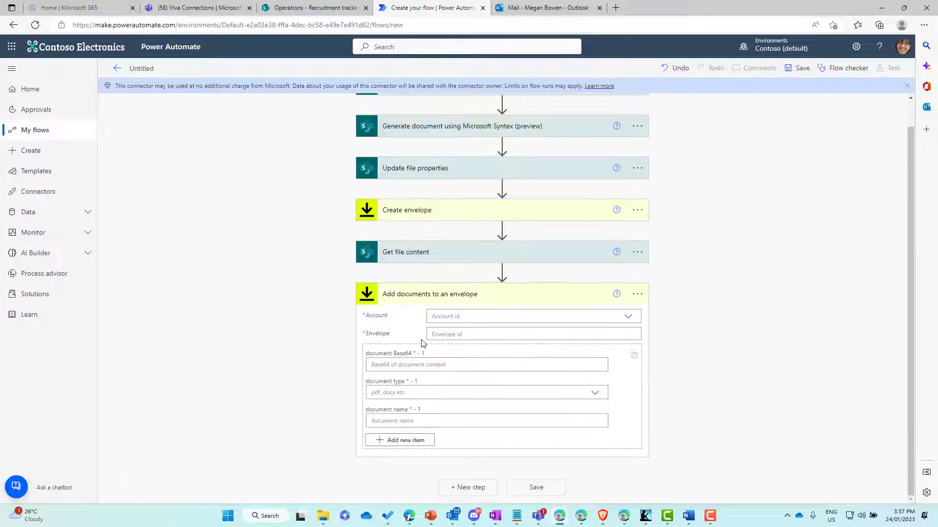
# - Switch to the other DocuSign connection, pick the account, and set Envelope to Envelope Id
pyautogui.click(454, 315)
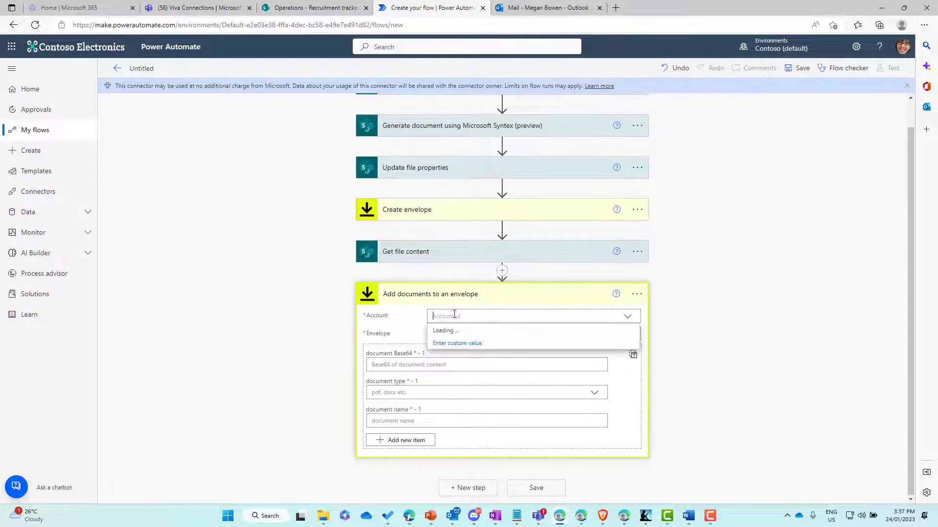
pyautogui.click(636, 294)
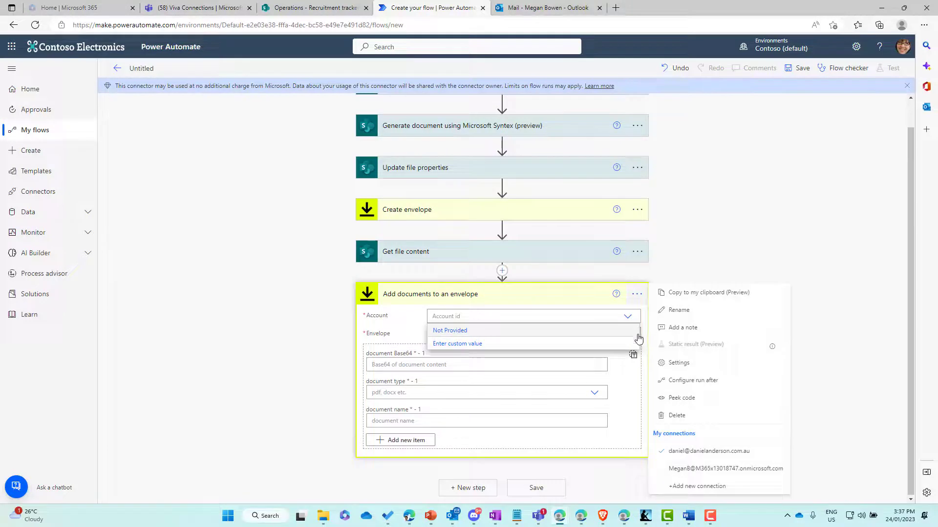
pyautogui.click(694, 469)
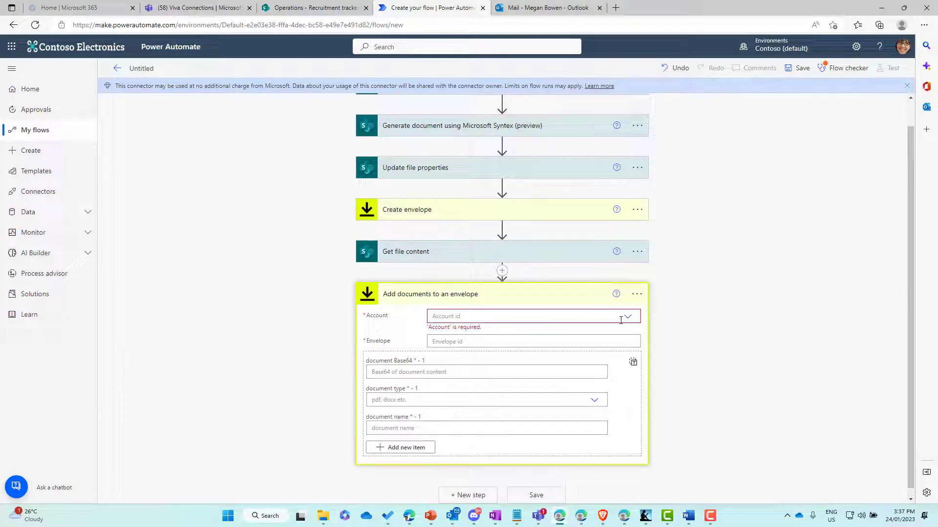
pyautogui.click(495, 320)
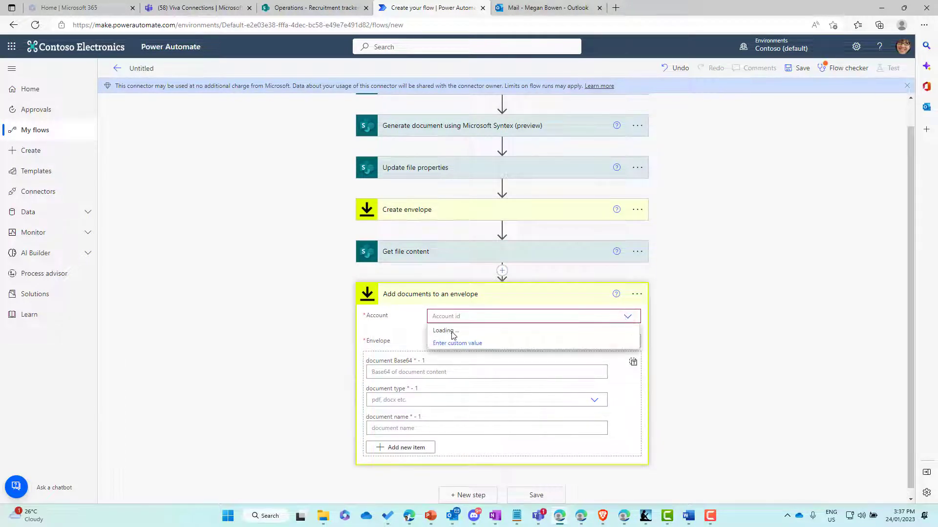
pyautogui.click(448, 332)
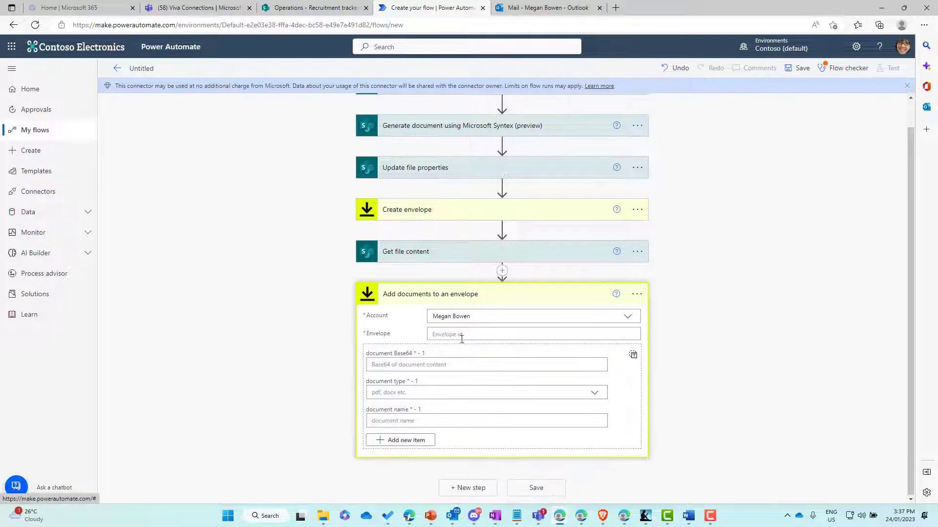
pyautogui.click(471, 334)
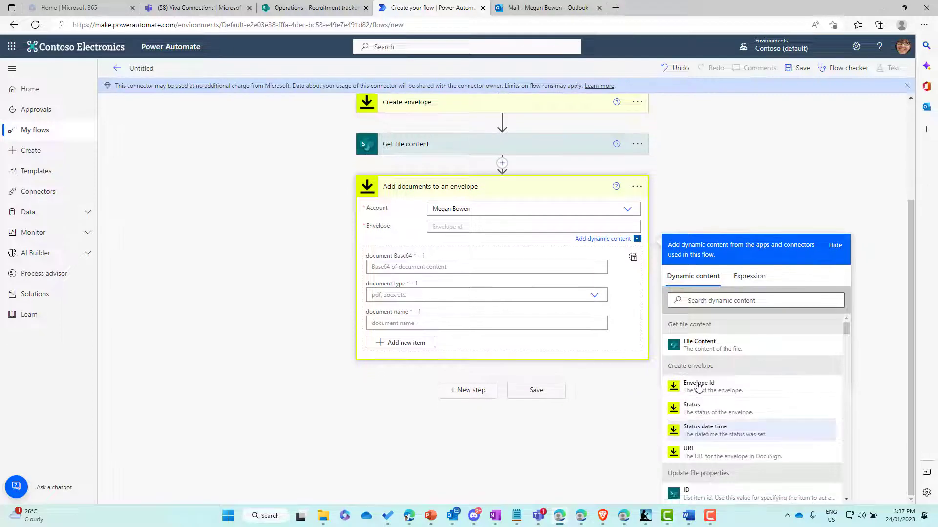
pyautogui.click(700, 386)
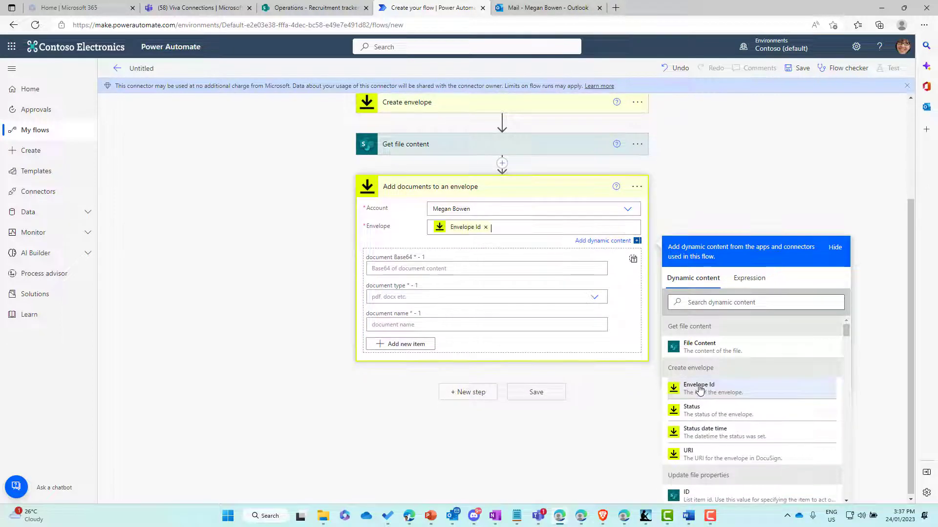
pyautogui.click(396, 267)
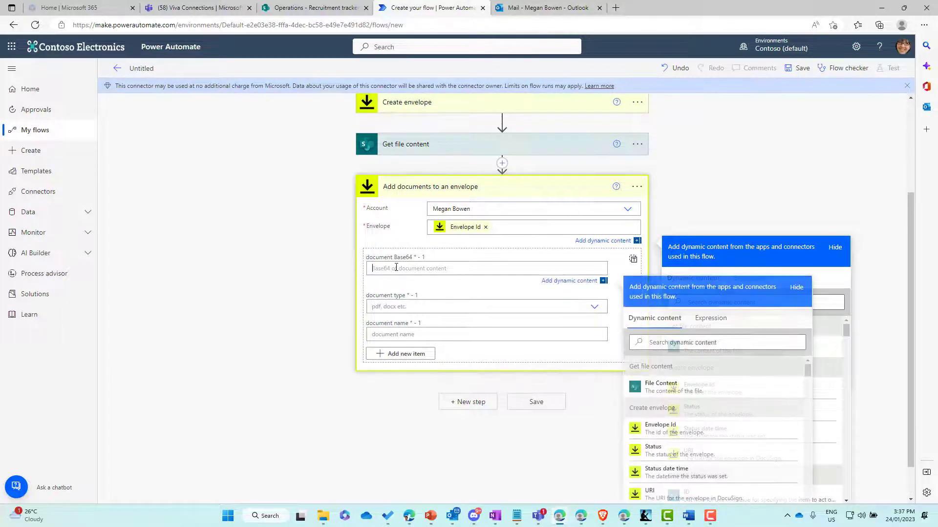
# - Draft a base64() expression and insert File Content into the document Base64 field
pyautogui.click(724, 326)
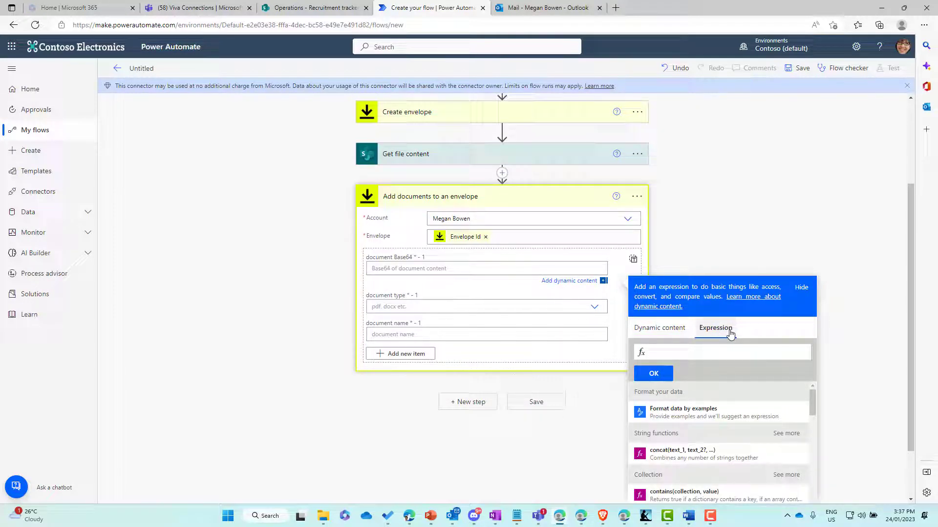
pyautogui.write('base64')
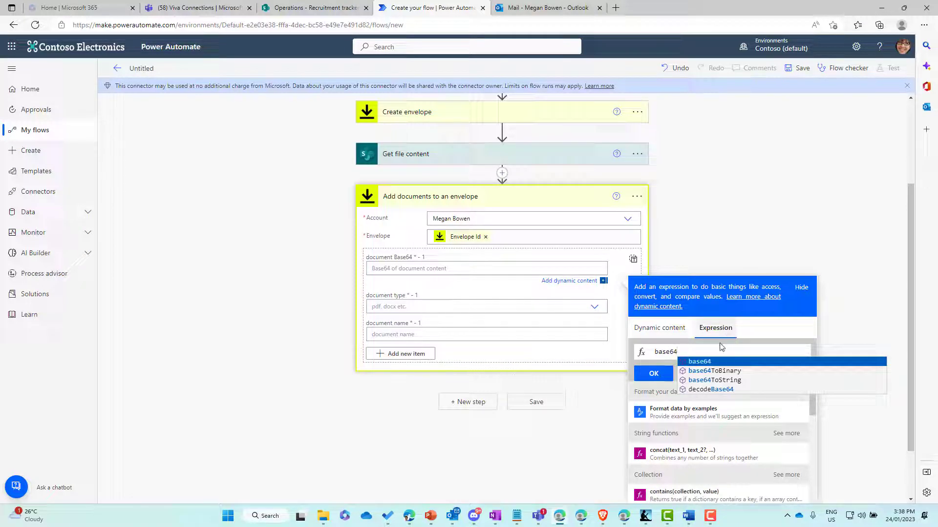
pyautogui.click(707, 361)
pyautogui.write('()')
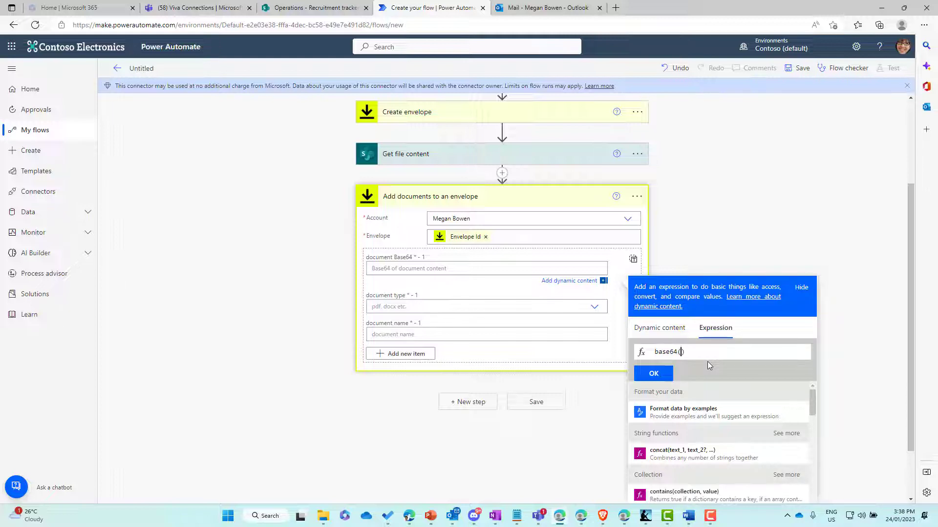
pyautogui.click(667, 334)
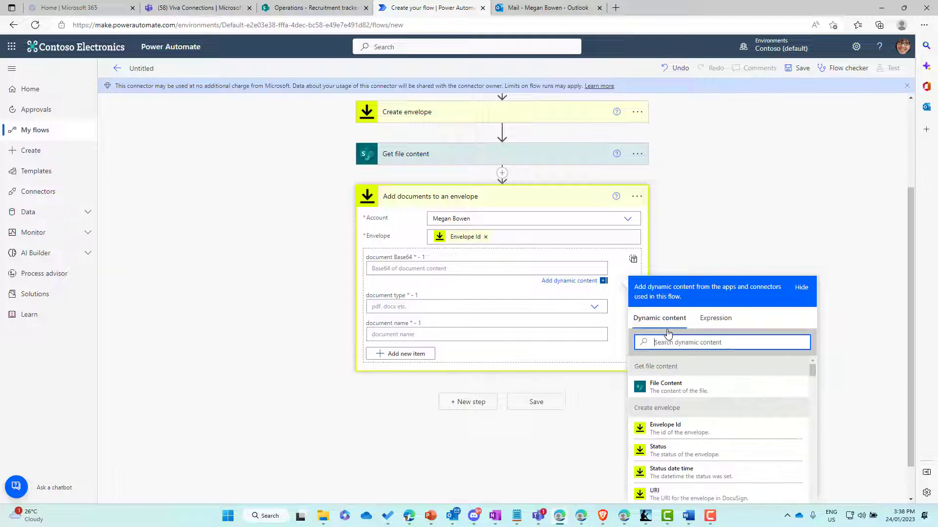
pyautogui.click(667, 389)
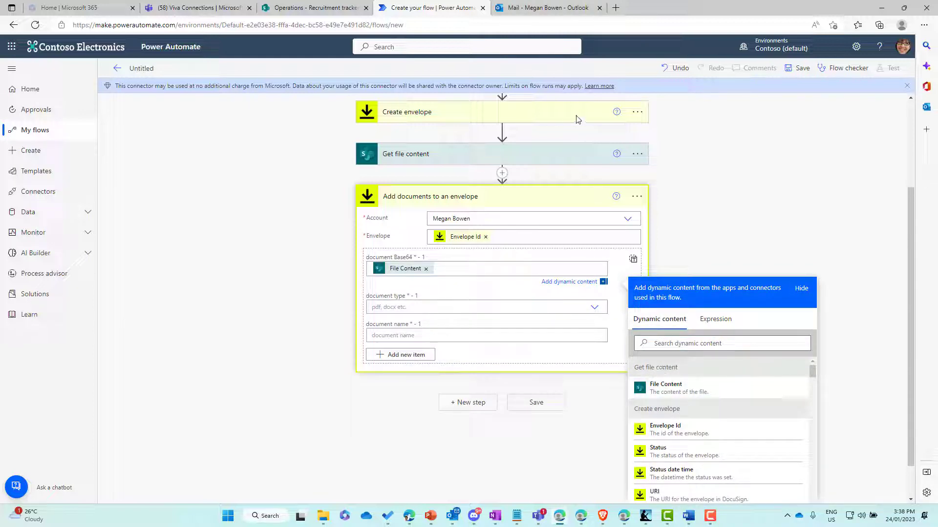
pyautogui.click(715, 321)
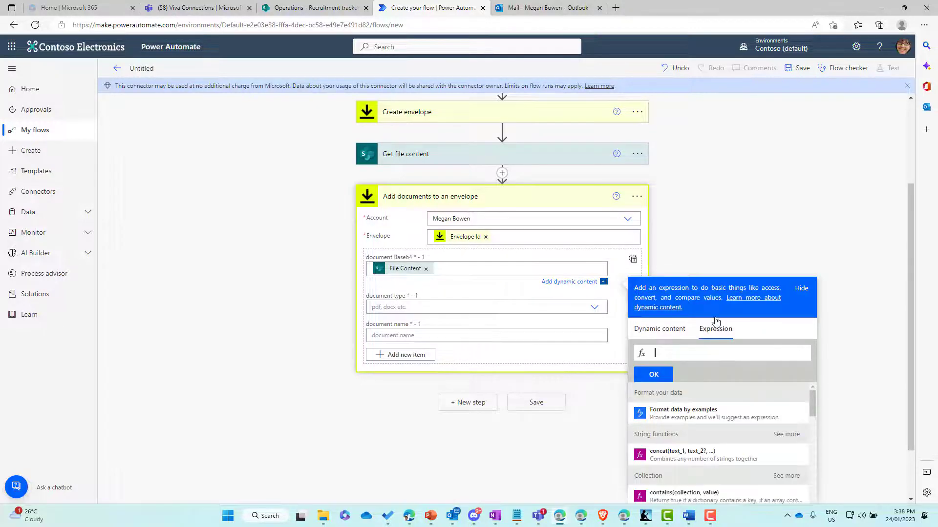
pyautogui.click(426, 269)
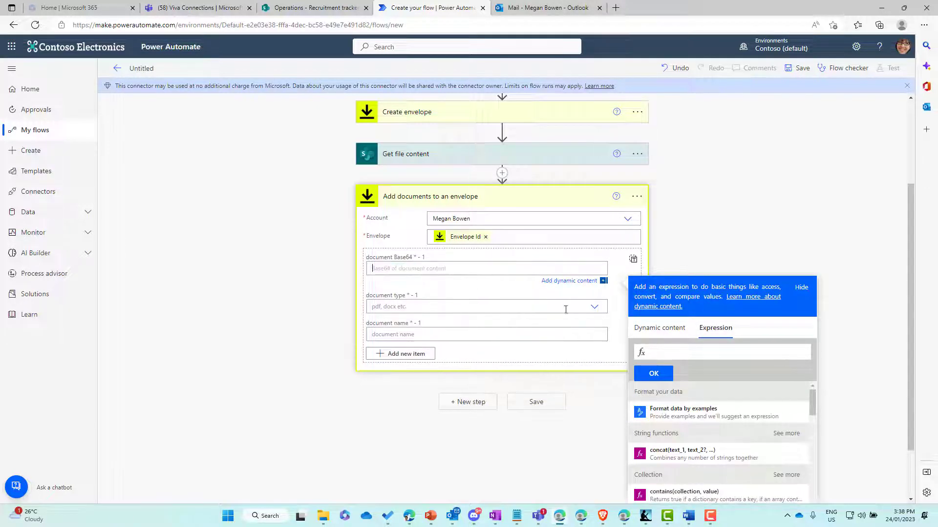
pyautogui.write('base')
pyautogui.click(715, 362)
pyautogui.click(670, 334)
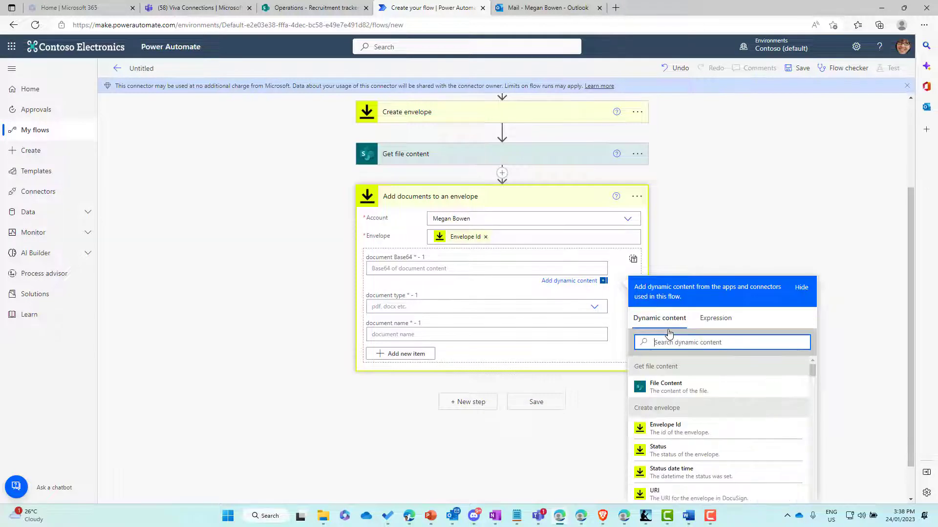
pyautogui.click(667, 387)
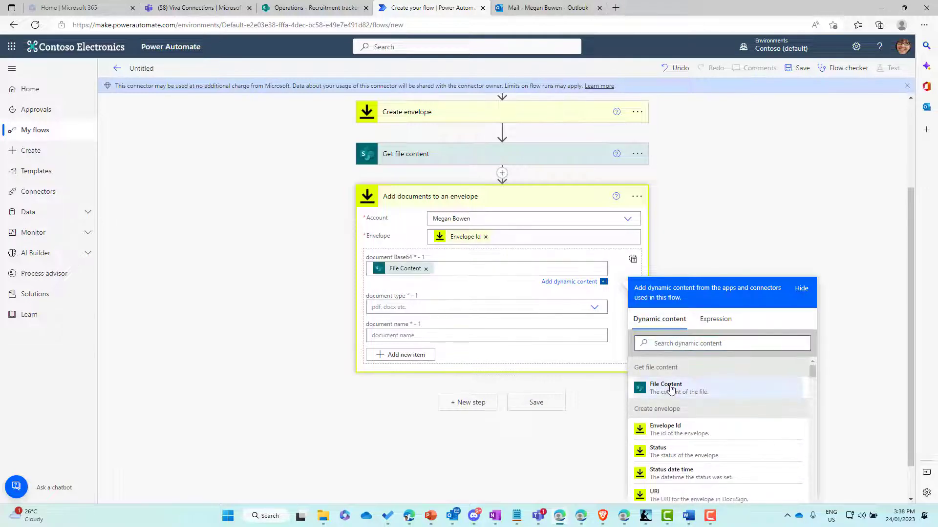
# - Clear File Content from document Base64 and retry building base64( with File Content
pyautogui.click(426, 269)
pyautogui.click(714, 320)
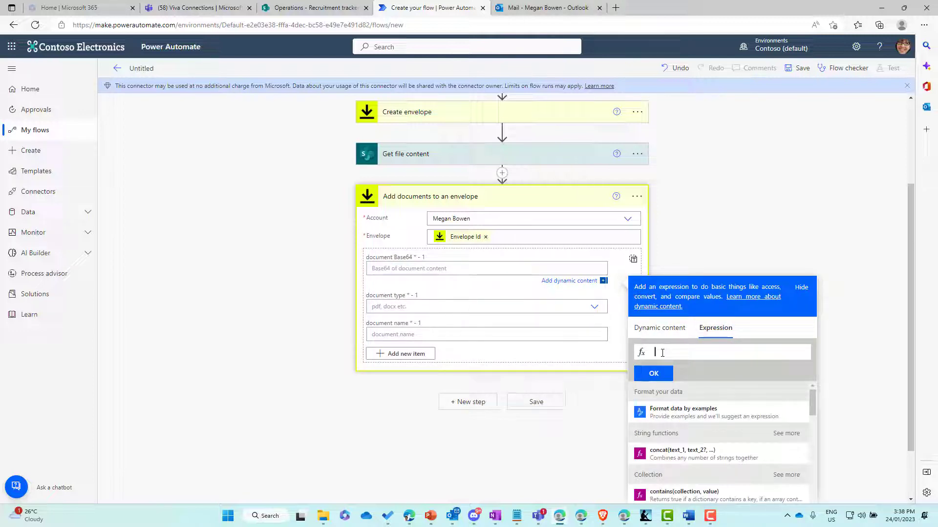
pyautogui.write('base')
pyautogui.write('64')
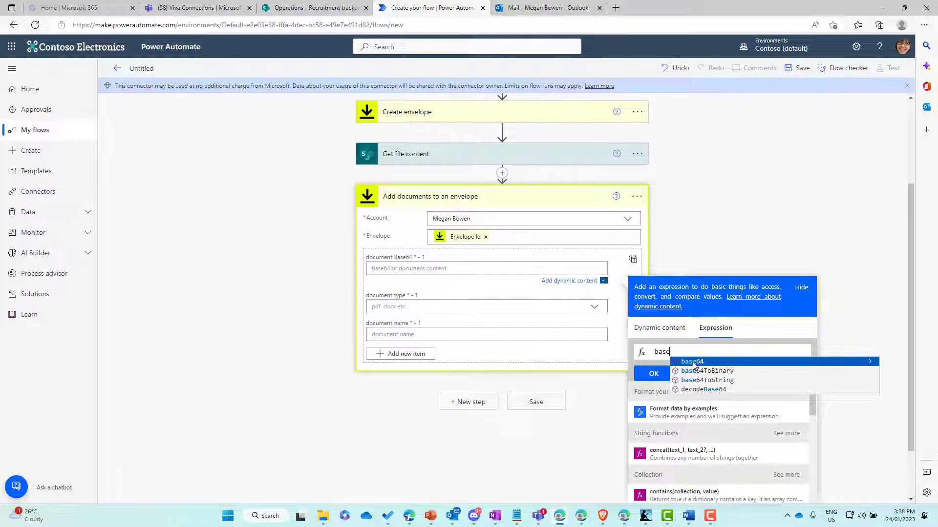
pyautogui.click(737, 361)
pyautogui.scroll(-2, 736, 361)
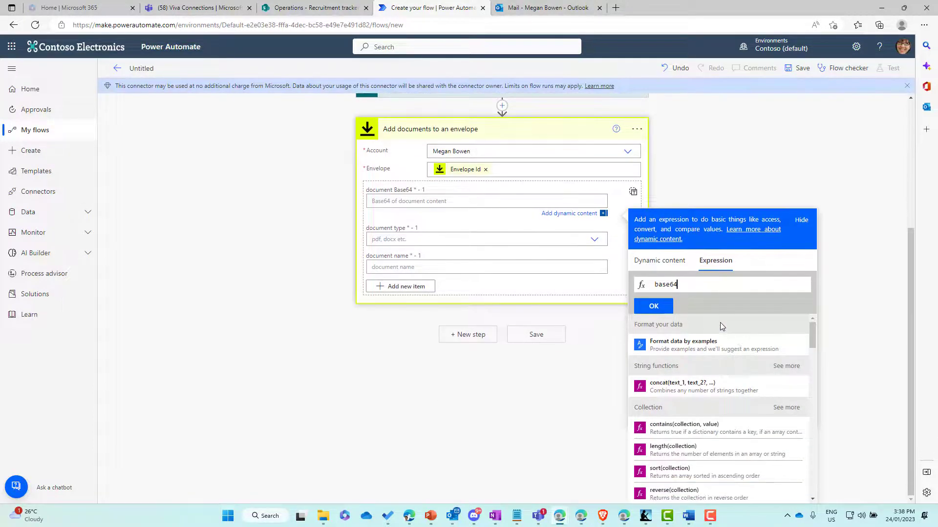
pyautogui.write('(')
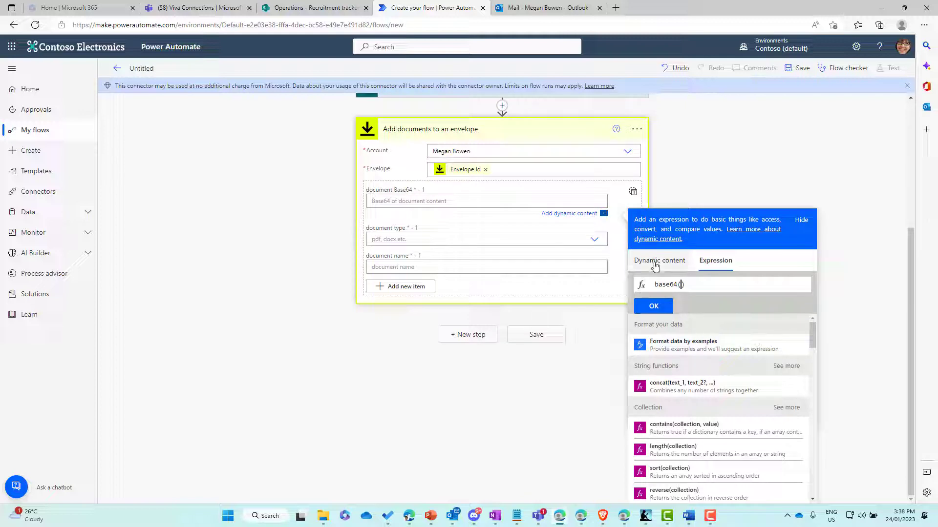
pyautogui.click(657, 263)
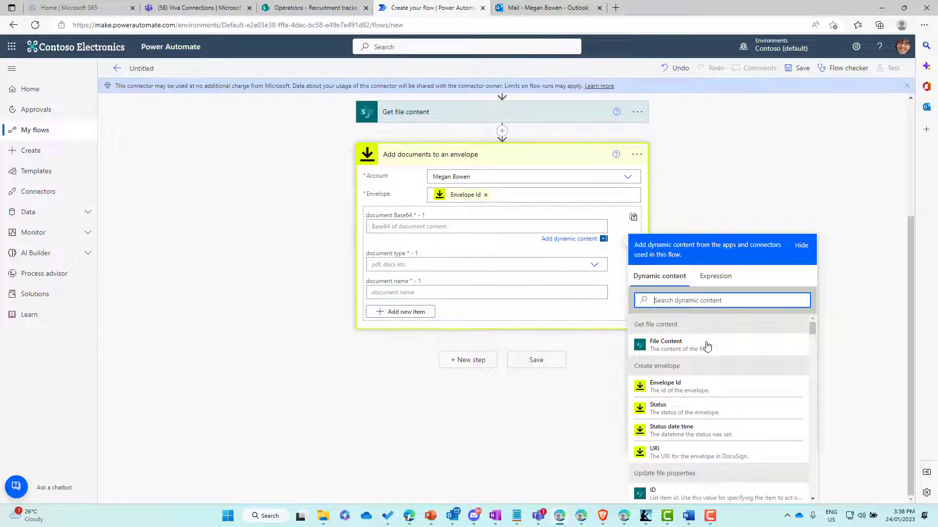
pyautogui.scroll(-1, 720, 340)
pyautogui.click(679, 324)
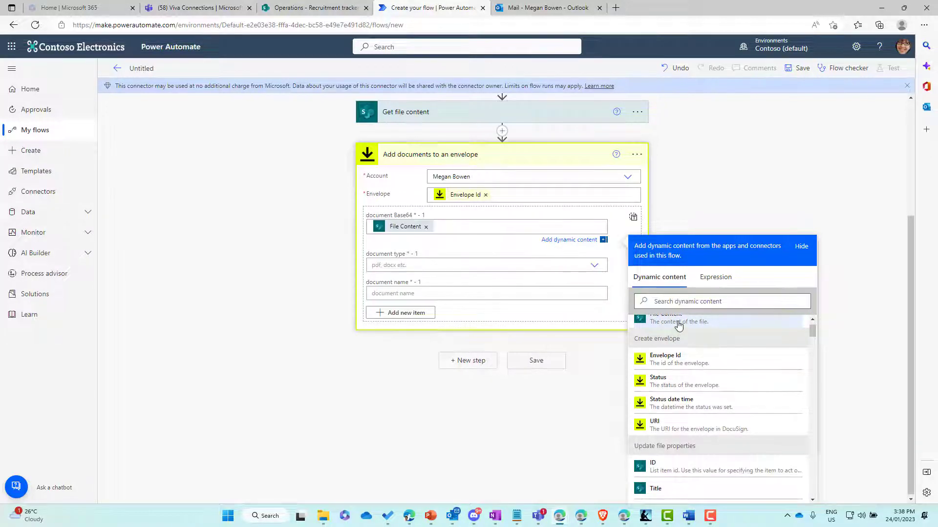
# - Insert base64() into document Base64, then place File Content inside it and update
pyautogui.click(714, 278)
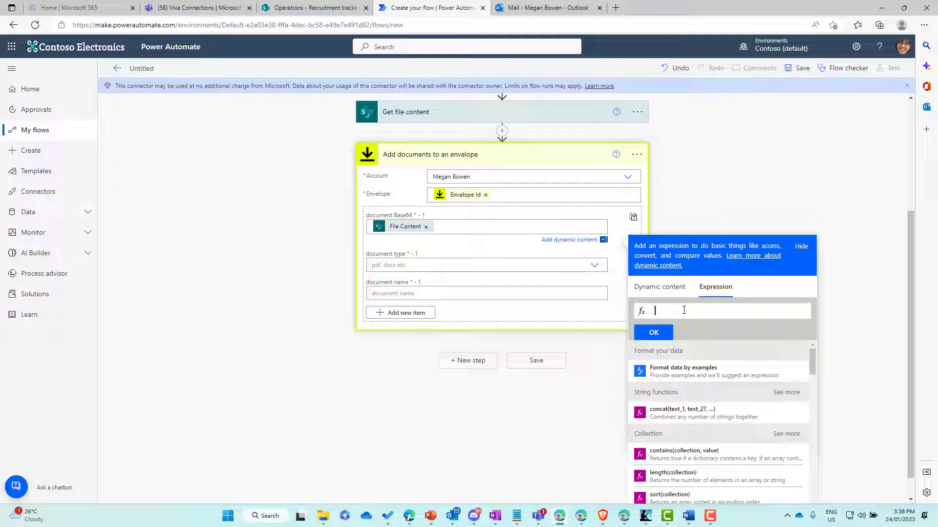
pyautogui.write('base')
pyautogui.click(426, 226)
pyautogui.write('64(')
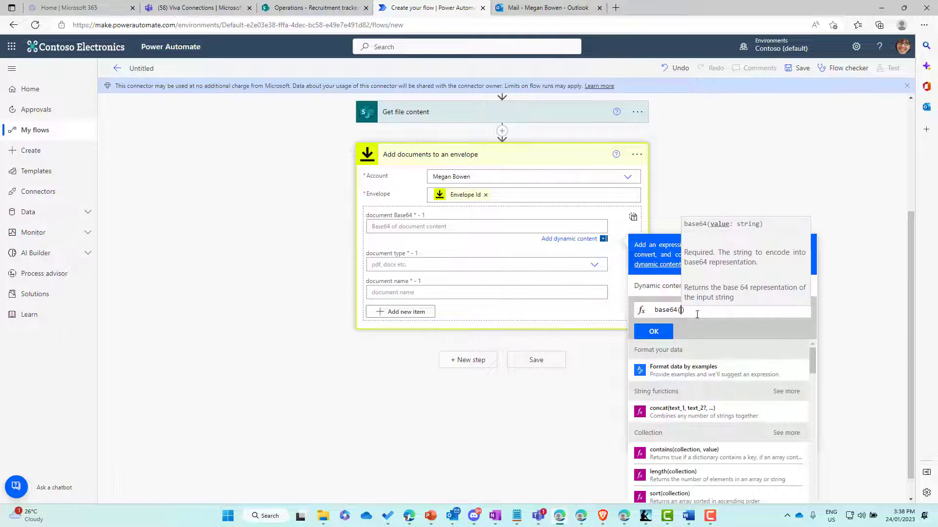
pyautogui.click(665, 331)
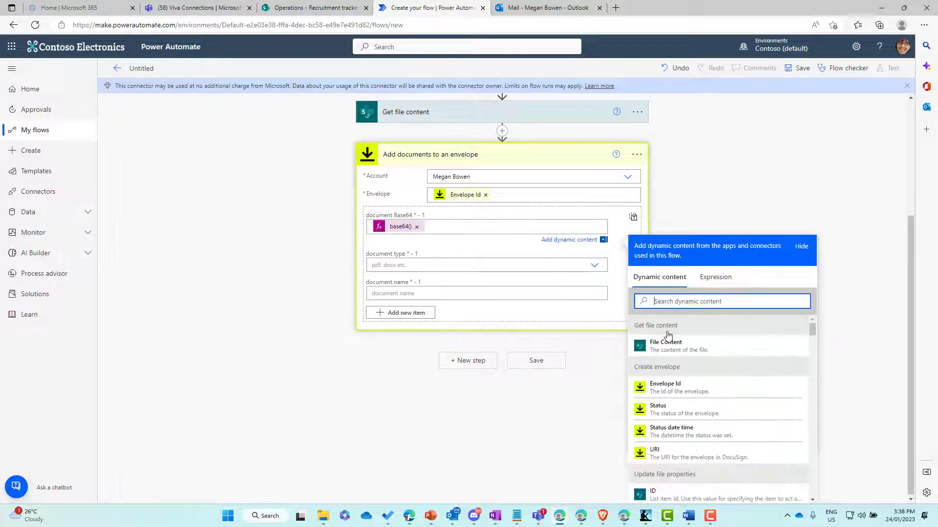
pyautogui.click(716, 278)
pyautogui.scroll(-1, 700, 276)
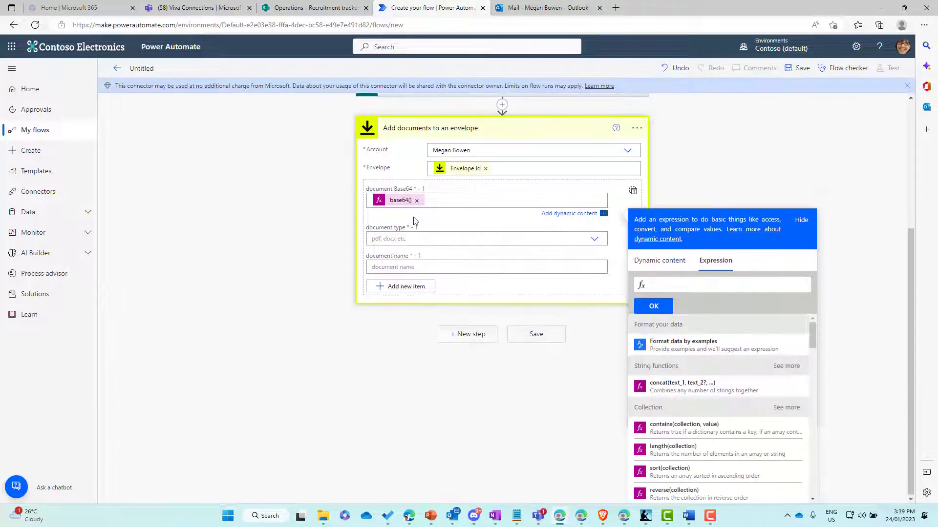
pyautogui.click(401, 201)
pyautogui.click(670, 268)
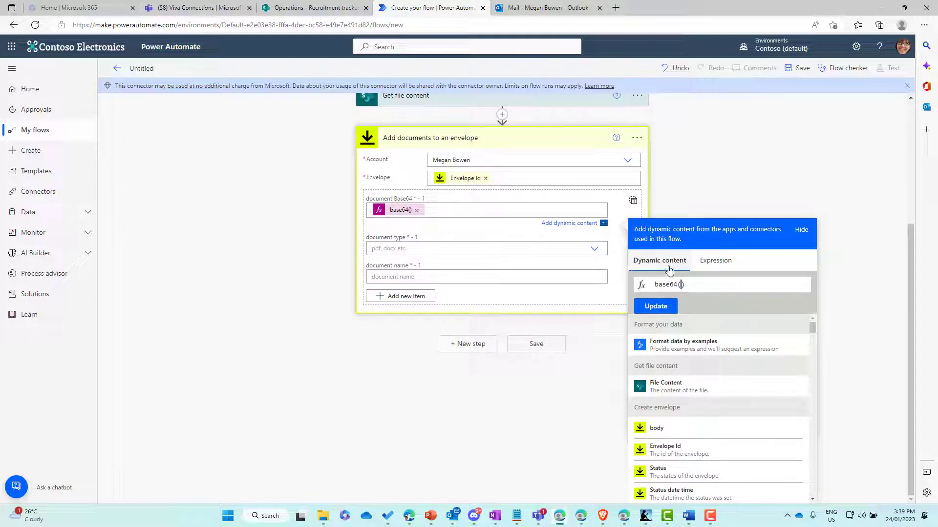
pyautogui.click(682, 386)
pyautogui.click(657, 307)
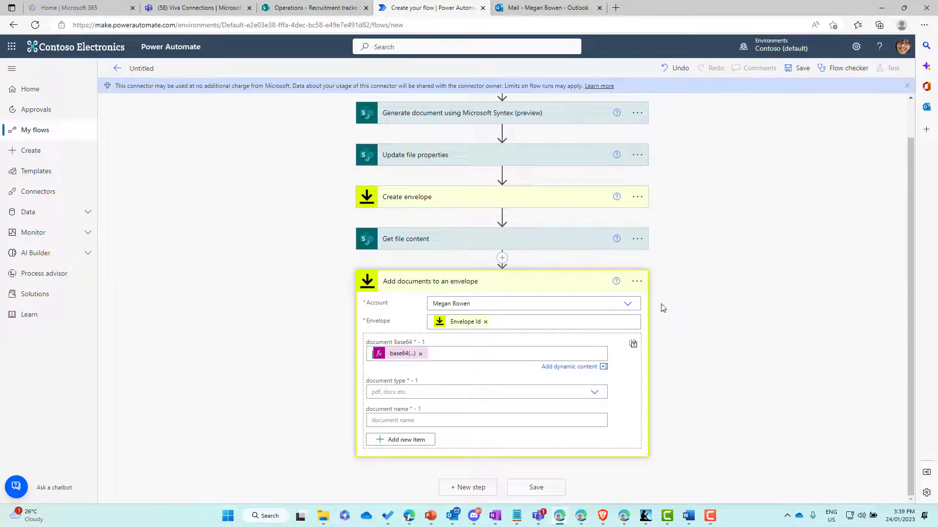
# - Set the envelope document's type to docx
pyautogui.click(436, 393)
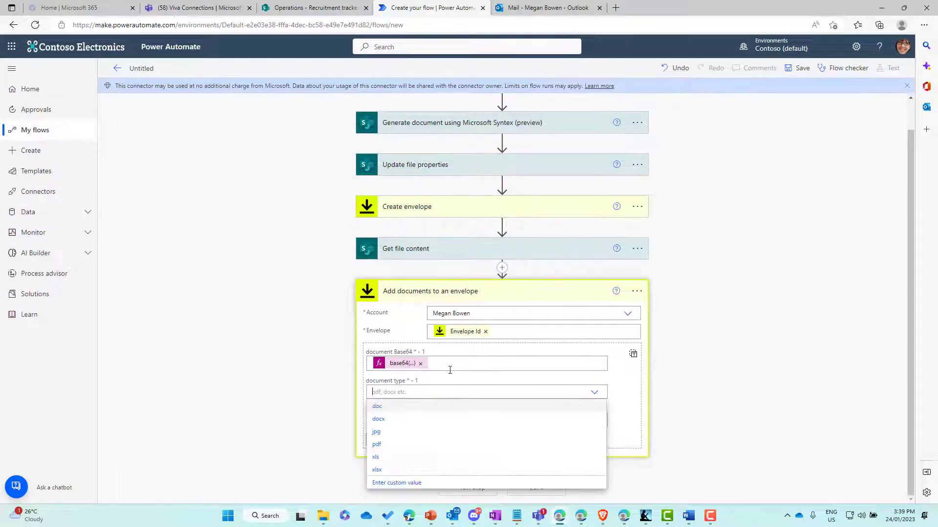
pyautogui.click(381, 420)
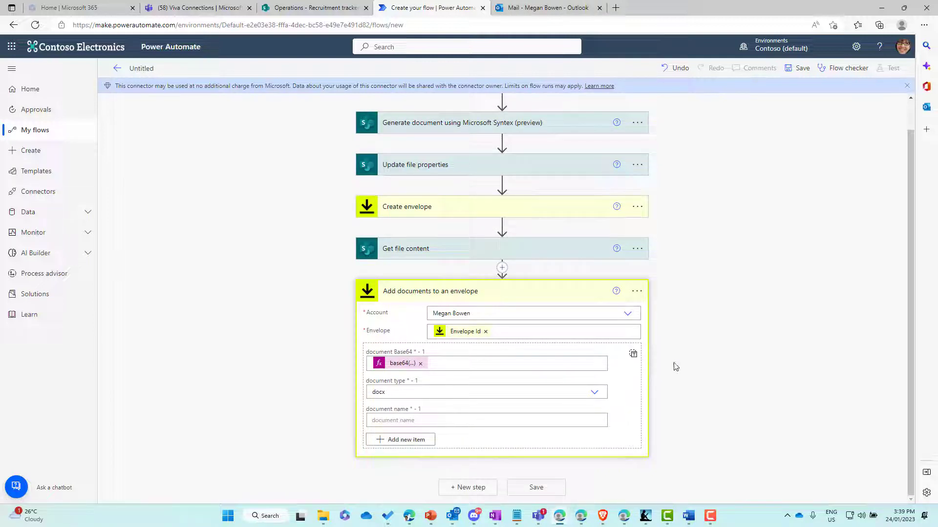
pyautogui.press('Tab')
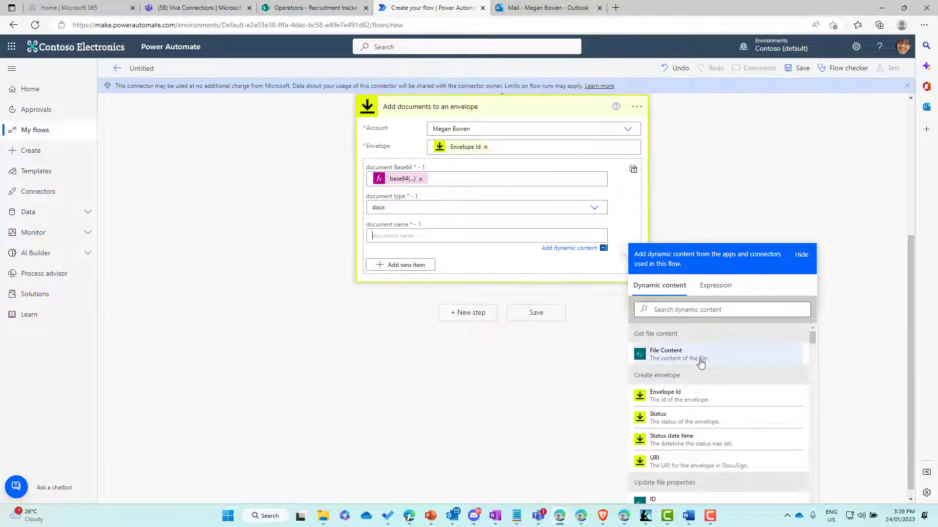
# - Set the document name to the list item's Title from dynamic content
pyautogui.scroll(-3, 701, 361)
pyautogui.scroll(-10, 690, 407)
pyautogui.scroll(-2, 690, 407)
pyautogui.scroll(1, 690, 407)
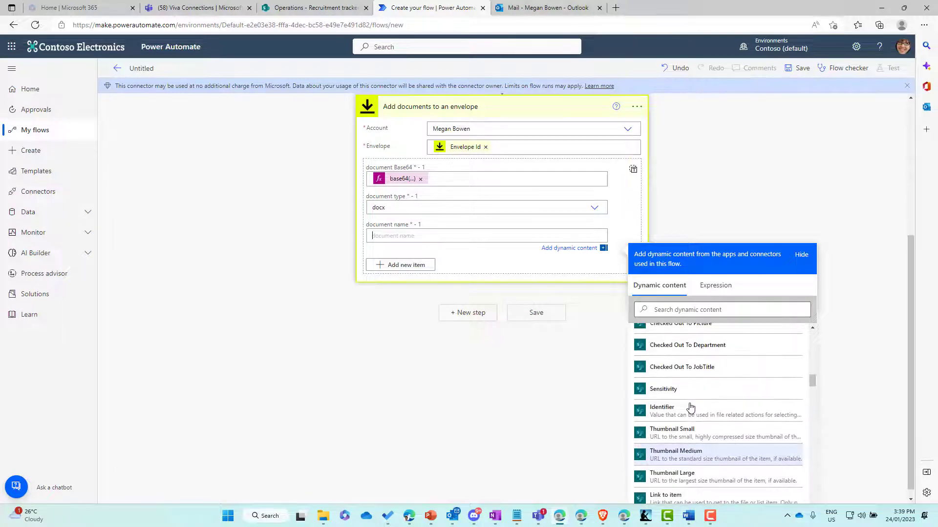
pyautogui.scroll(-5, 690, 406)
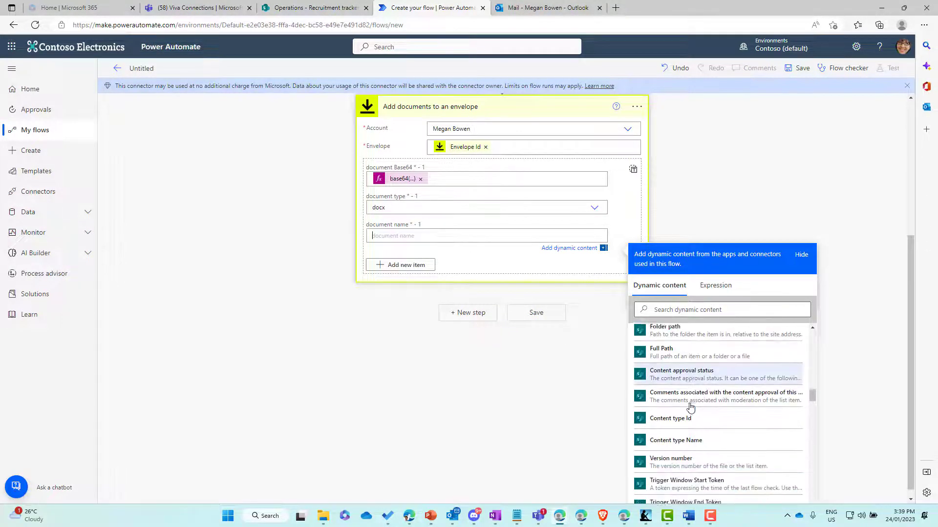
pyautogui.scroll(-3, 683, 390)
pyautogui.scroll(-2, 683, 349)
pyautogui.scroll(-2, 682, 350)
pyautogui.click(671, 305)
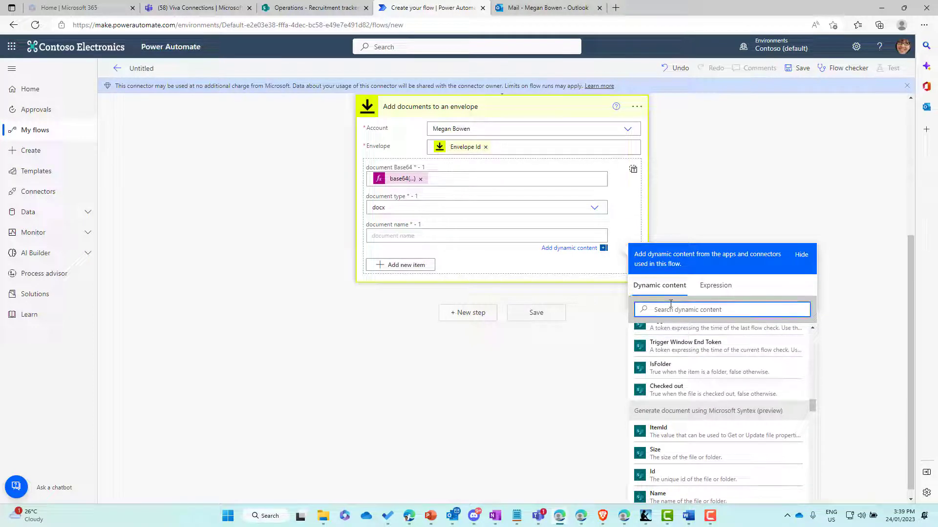
pyautogui.write('title')
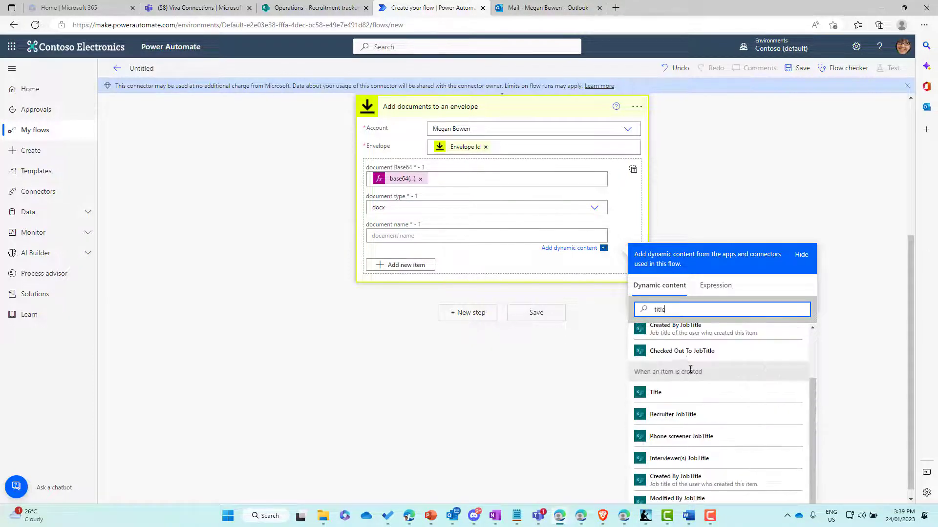
pyautogui.click(672, 394)
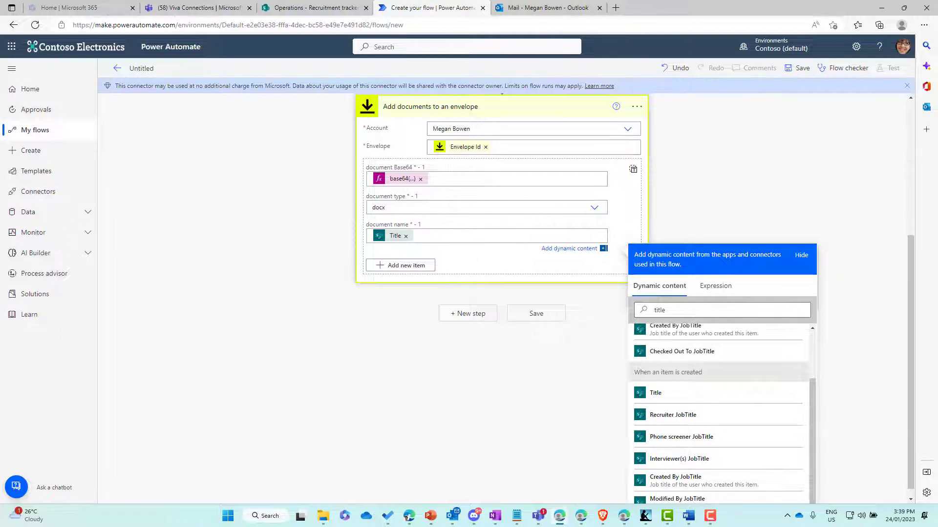
pyautogui.click(460, 316)
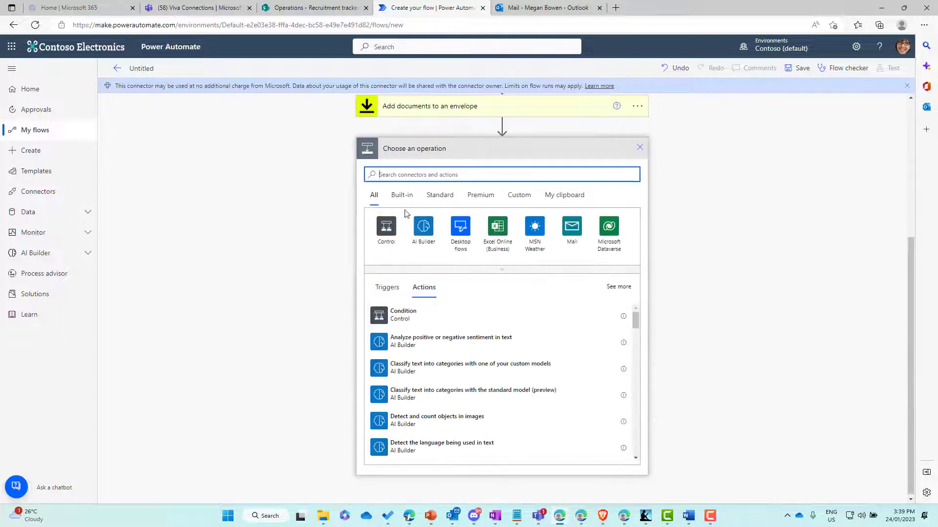
# - Add a DocuSign 'Add recipient to an envelope (V2)' step to the flow
pyautogui.write('doc')
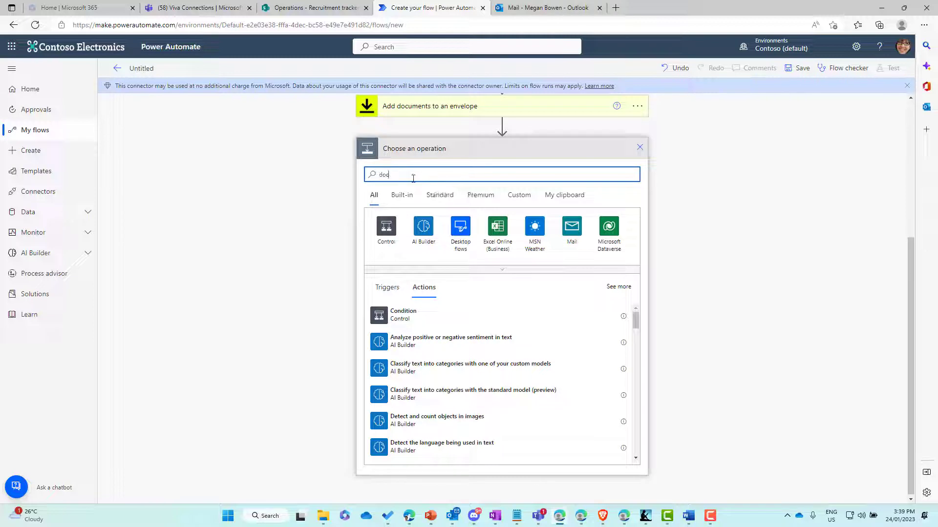
pyautogui.write('usign')
pyautogui.click(386, 233)
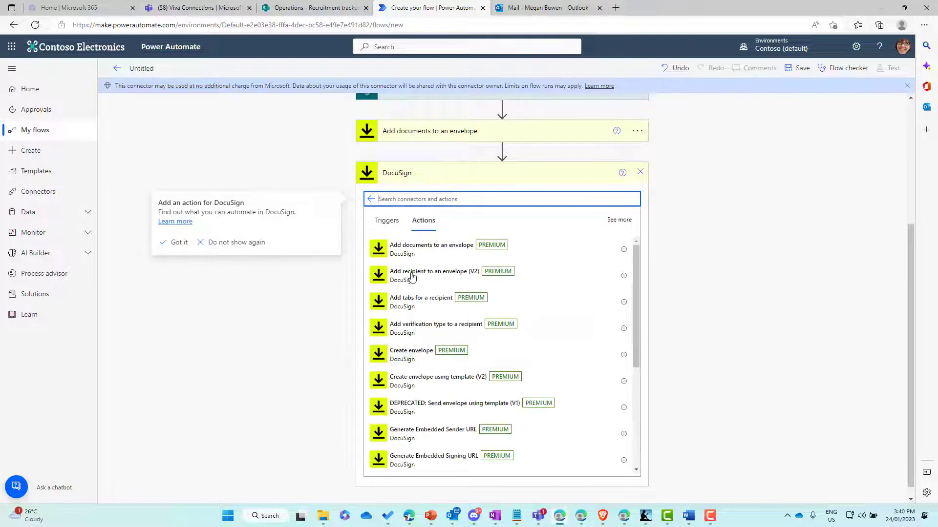
pyautogui.click(412, 277)
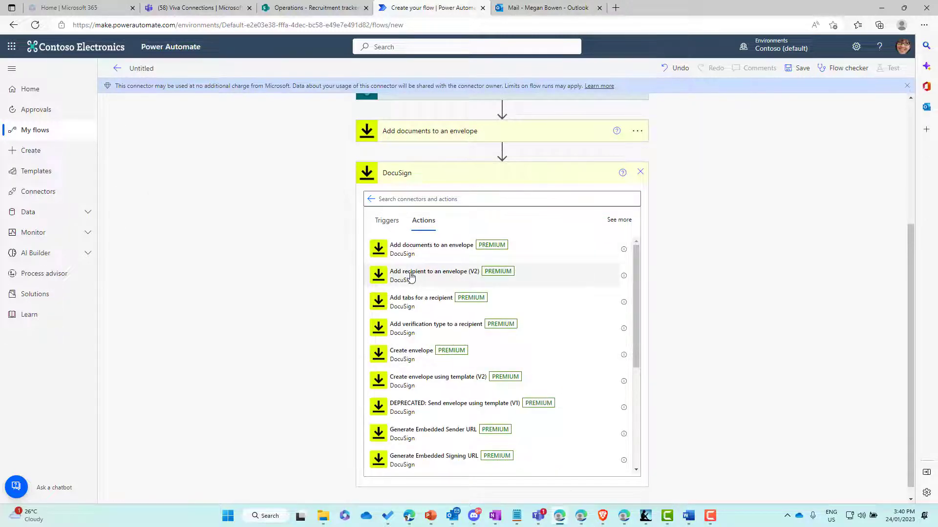
pyautogui.click(411, 277)
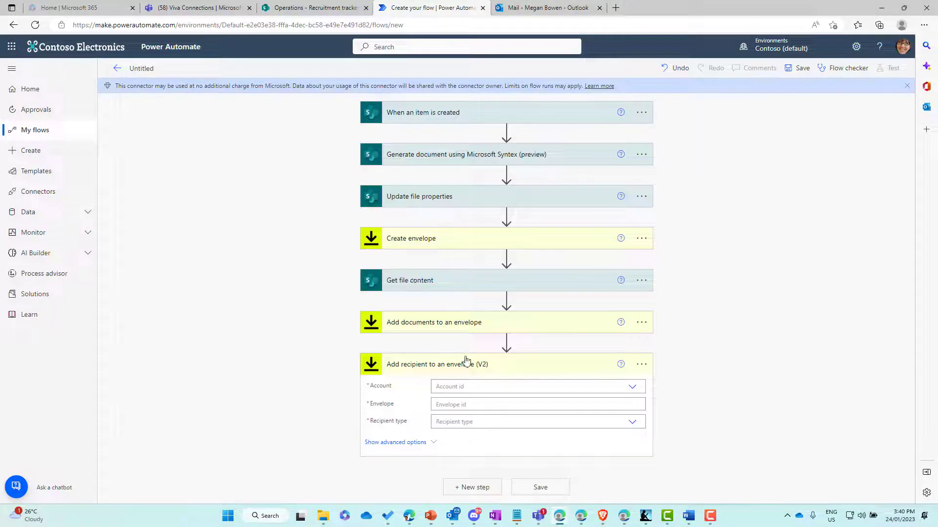
pyautogui.click(641, 364)
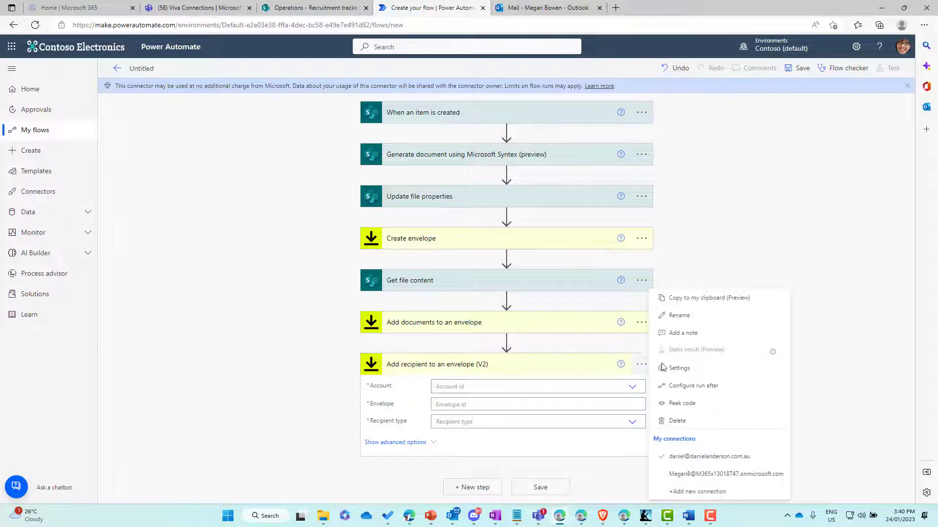
pyautogui.click(699, 474)
# - Choose the DocuSign account, set Envelope to Envelope Id, and recipient type Needs to Sign
pyautogui.click(628, 387)
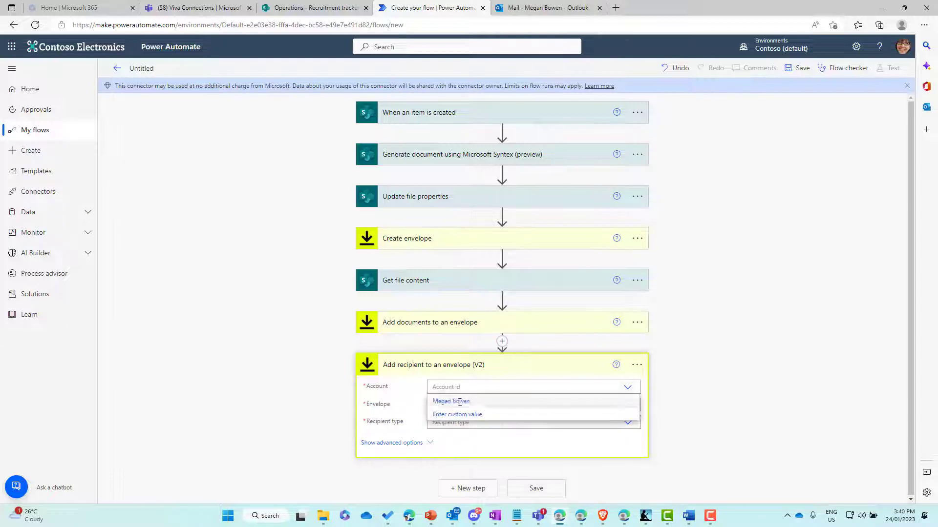
pyautogui.click(462, 401)
pyautogui.click(496, 406)
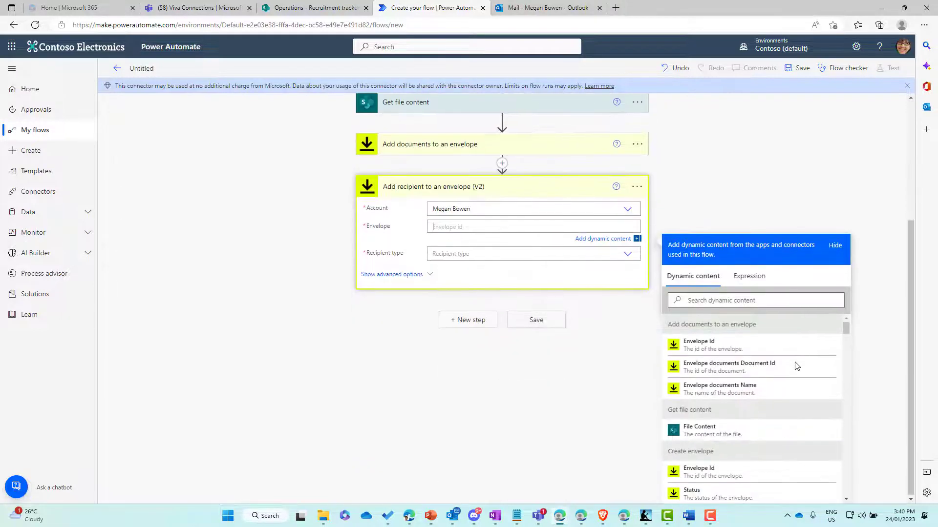
pyautogui.click(699, 474)
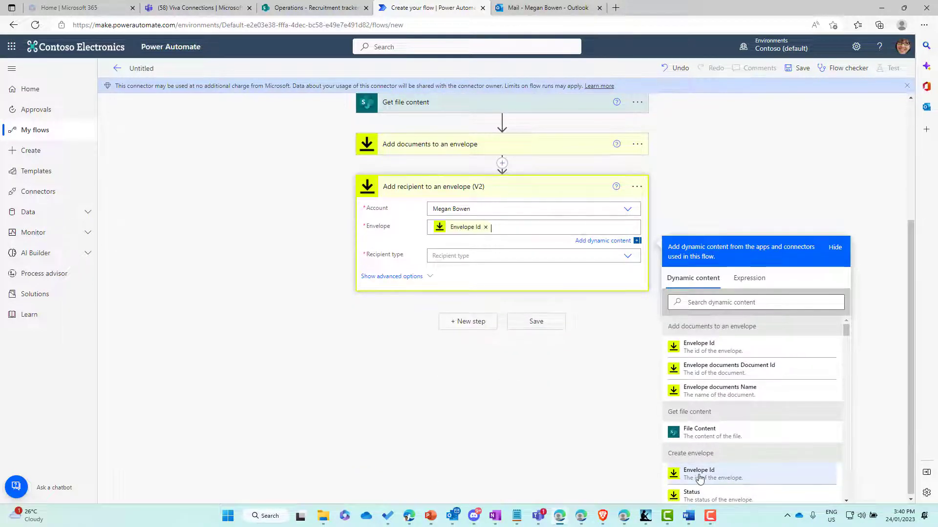
pyautogui.click(465, 256)
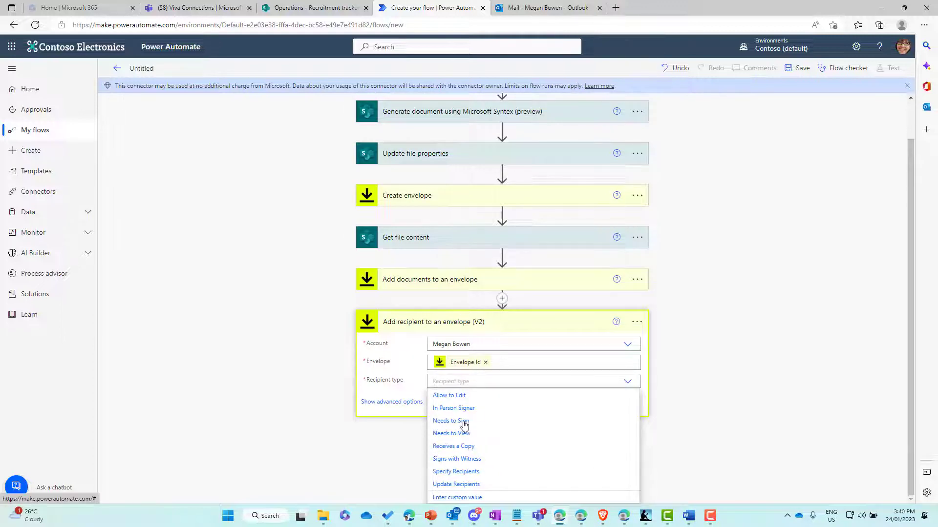
pyautogui.click(450, 420)
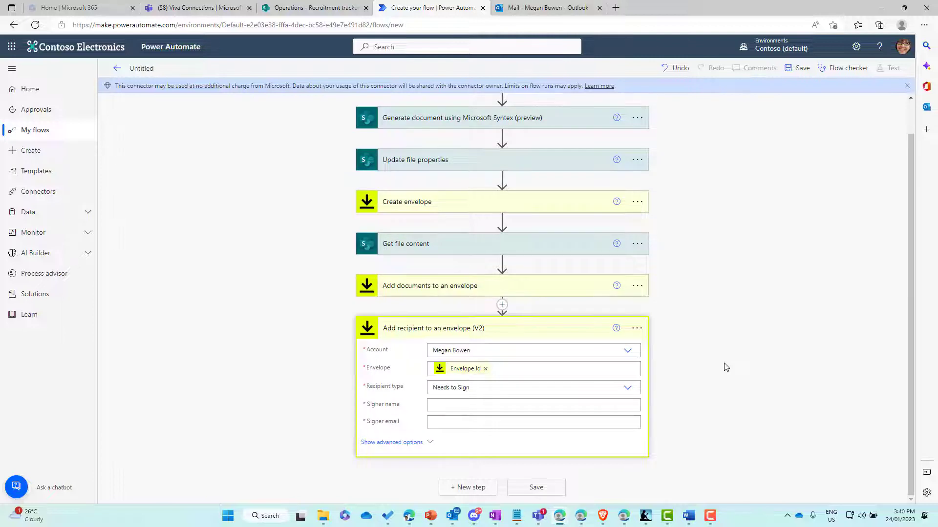
# - Fill Signer name with ApplicantName and Signer email with ApplicantEmail from dynamic content
pyautogui.click(517, 407)
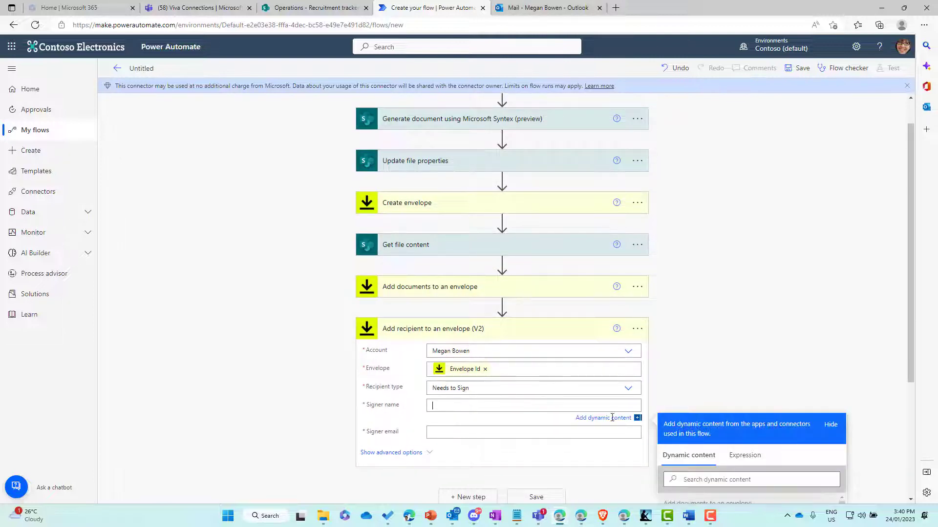
pyautogui.moveTo(913, 248); pyautogui.dragTo(910, 403)
pyautogui.click(785, 300)
pyautogui.write('Applica')
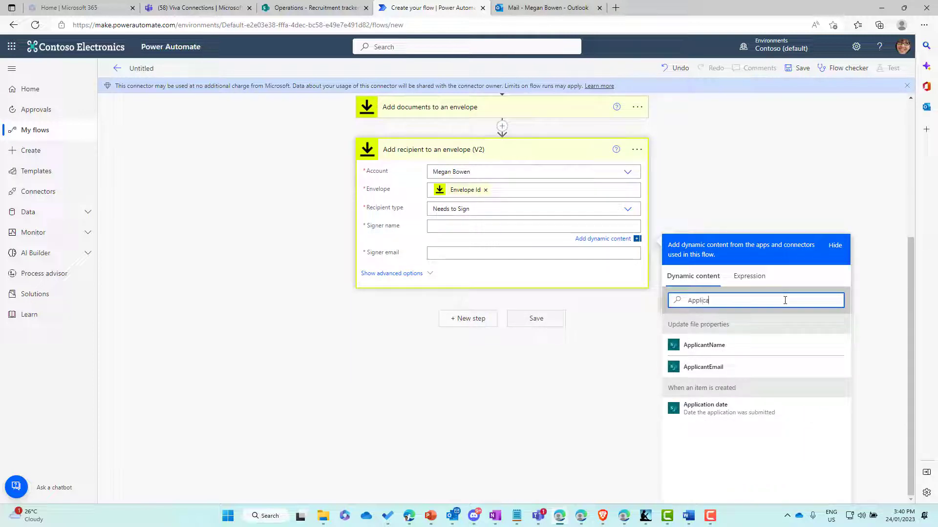
pyautogui.click(740, 347)
pyautogui.click(507, 259)
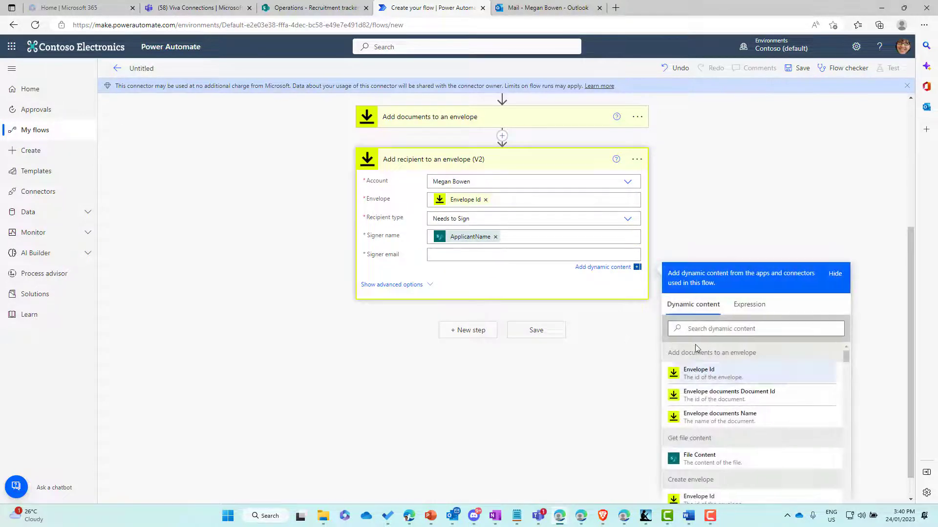
pyautogui.click(754, 329)
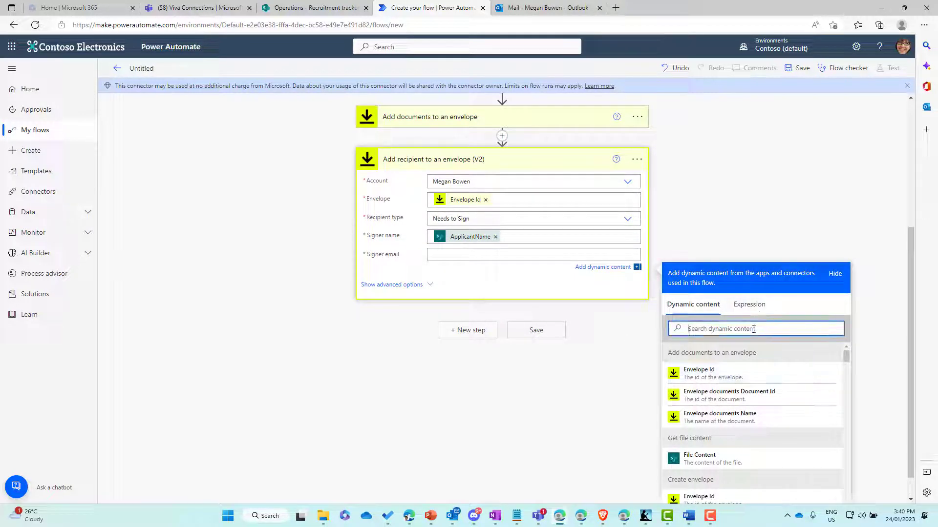
pyautogui.write('Applica')
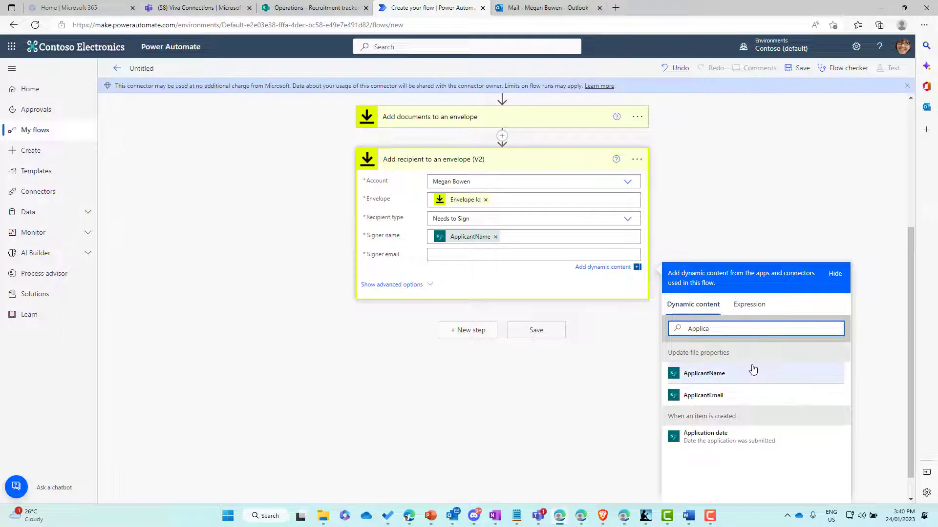
pyautogui.click(734, 397)
pyautogui.click(517, 291)
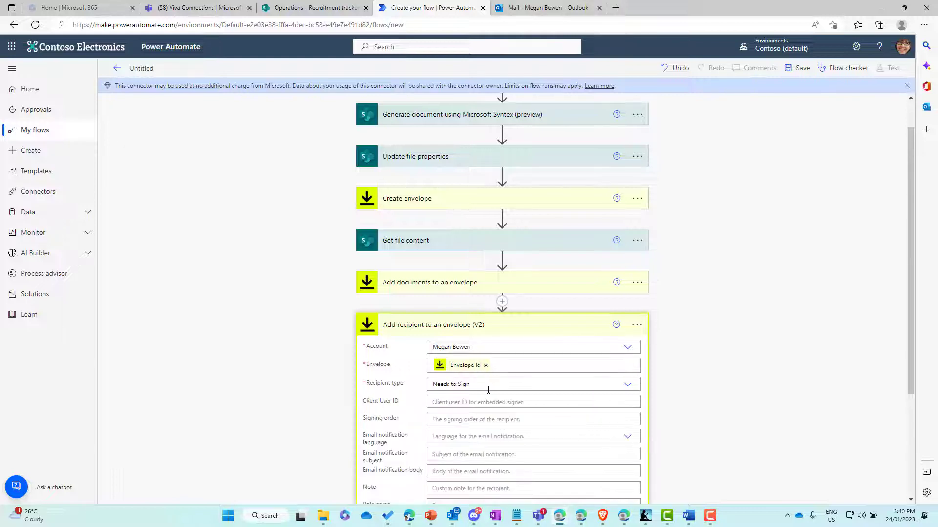
# - Set the recipient's signing order to 1
pyautogui.scroll(-3, 476, 389)
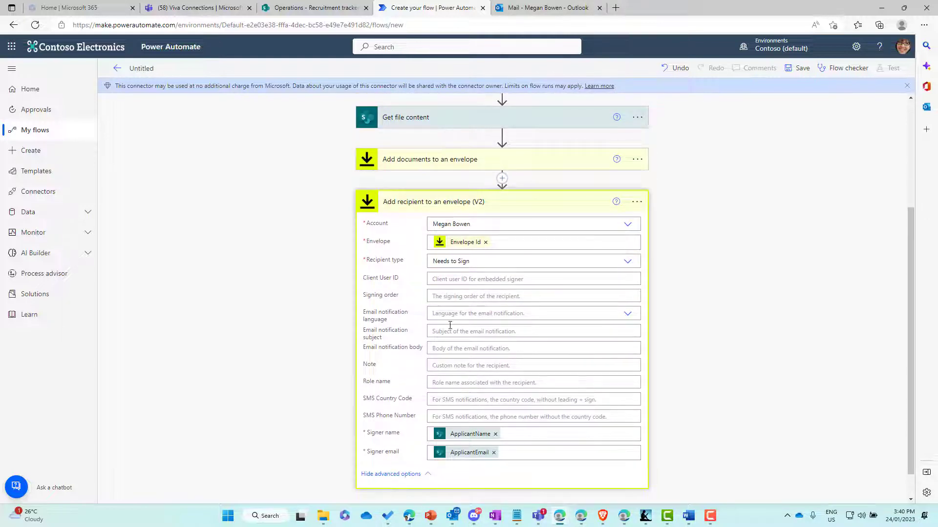
pyautogui.click(460, 298)
pyautogui.write('1')
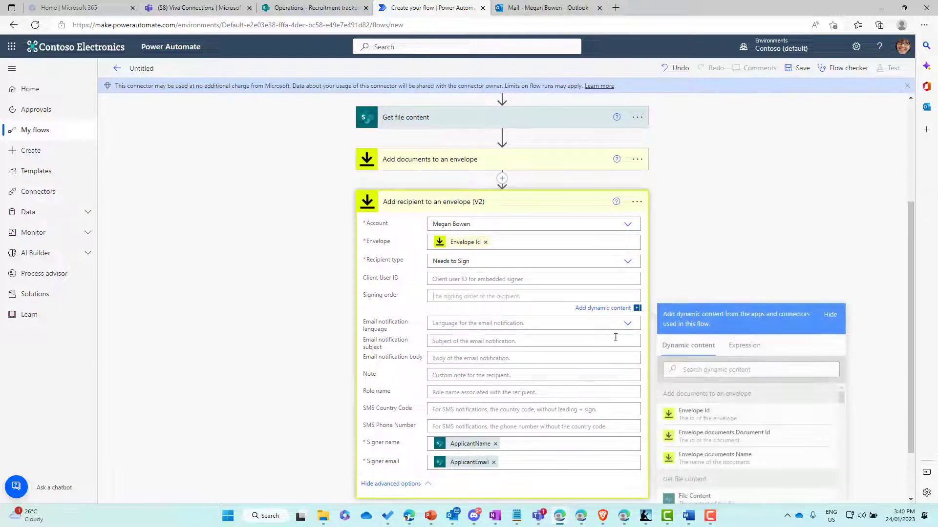
pyautogui.scroll(-1, 716, 275)
pyautogui.click(713, 275)
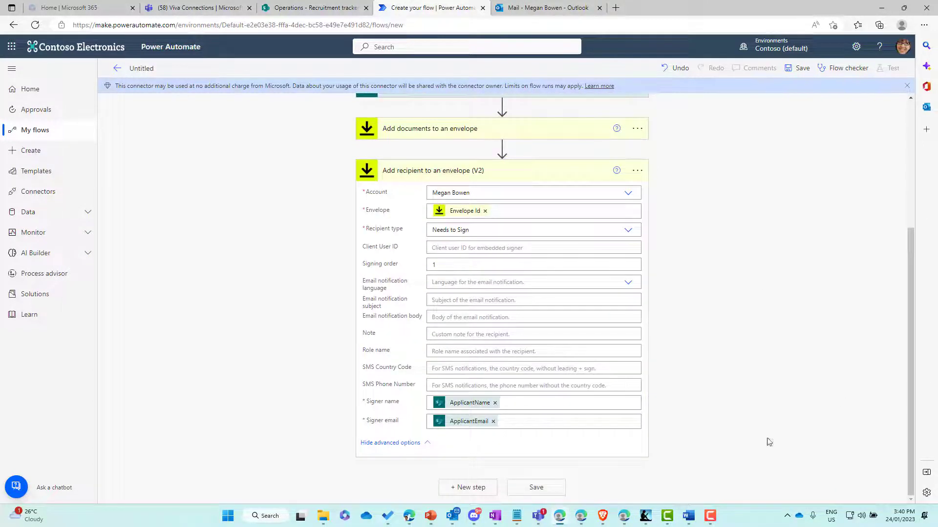
# - Add a DocuSign 'Add tabs for a recipient' step using the existing DocuSign connection
pyautogui.click(480, 492)
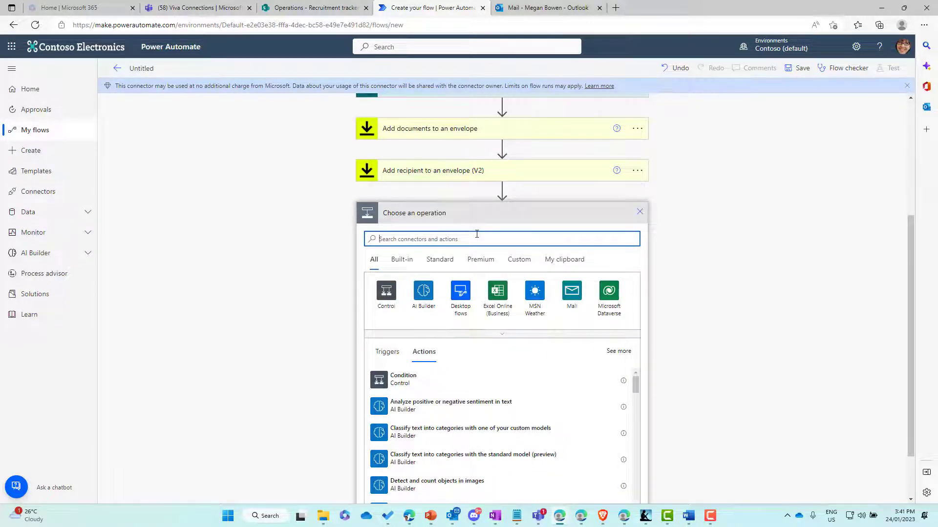
pyautogui.write('docusi')
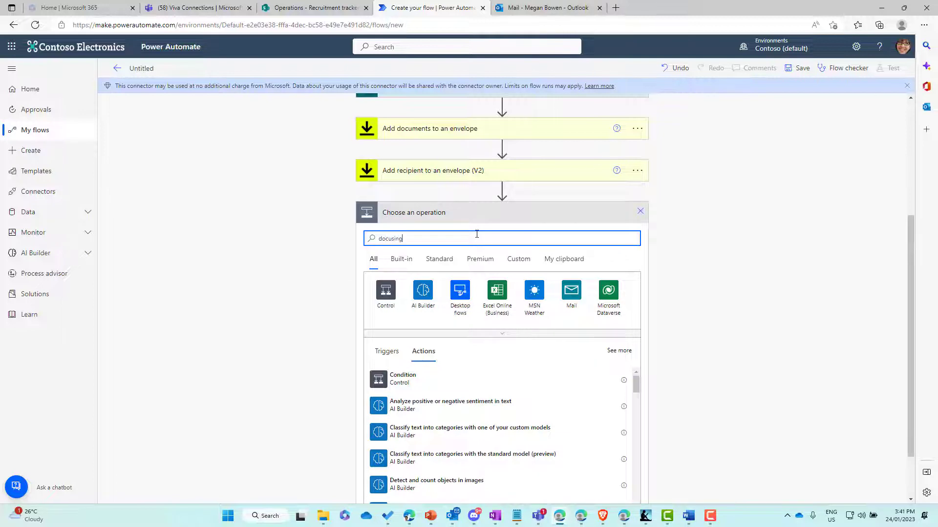
pyautogui.write('gn')
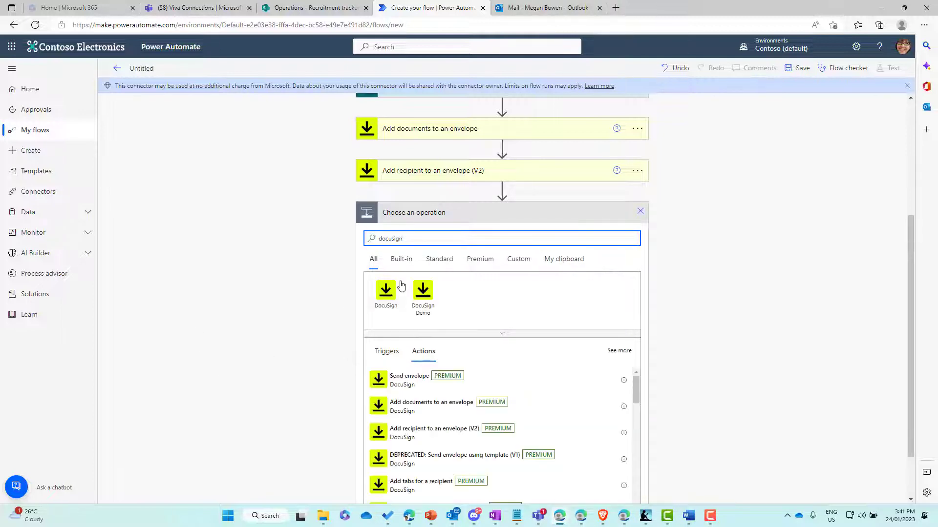
pyautogui.click(386, 293)
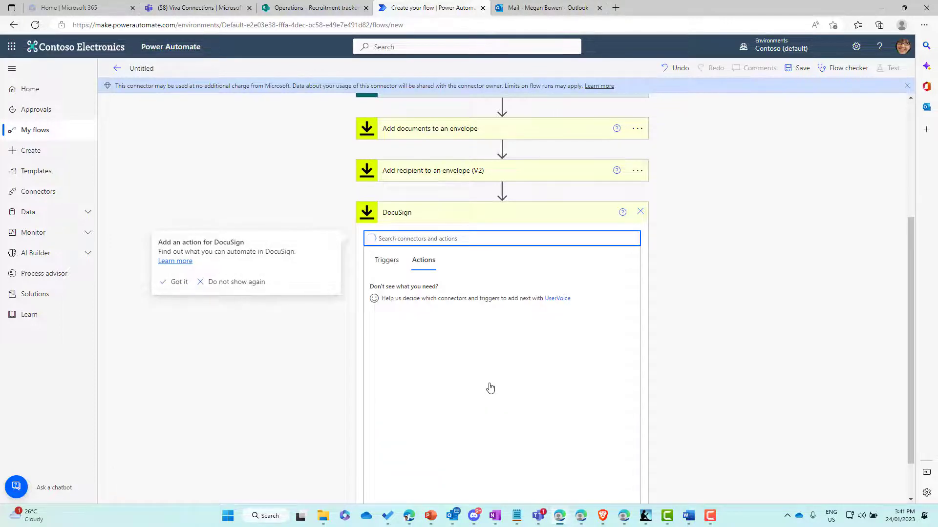
pyautogui.scroll(-1, 489, 386)
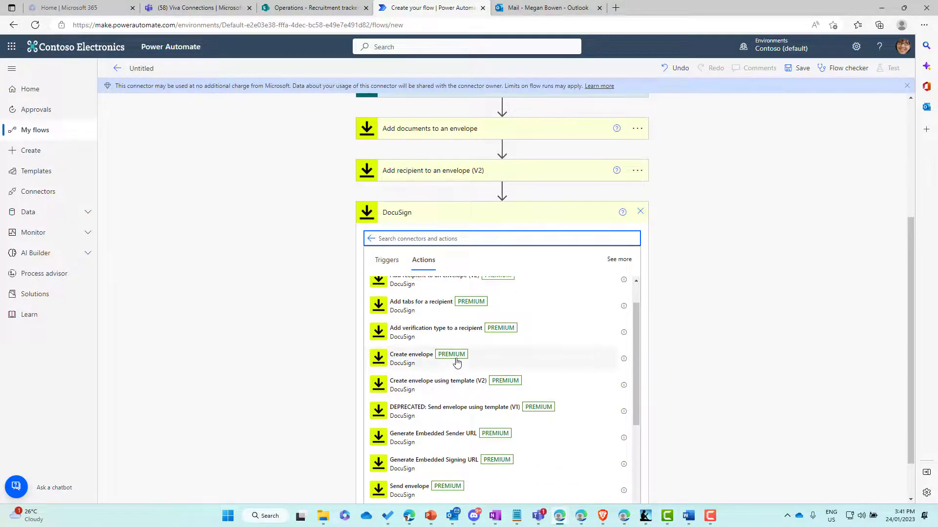
pyautogui.scroll(1, 457, 363)
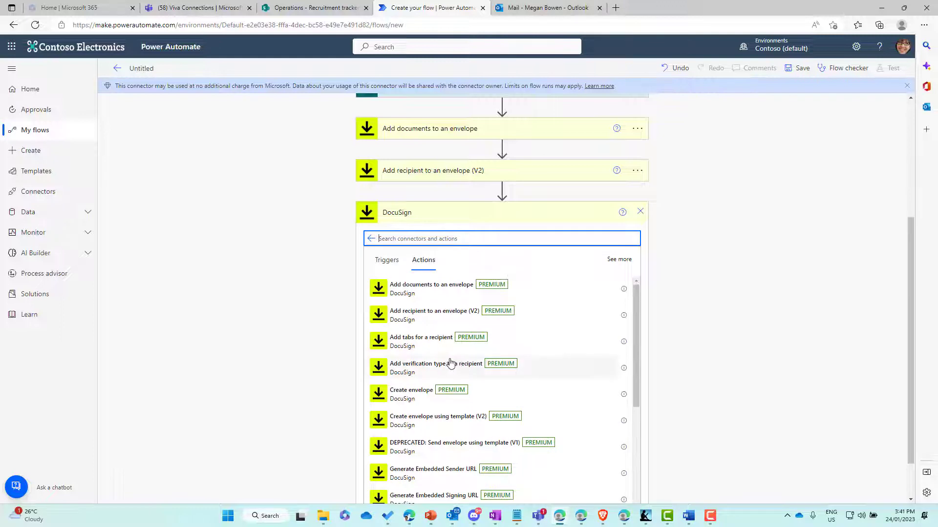
pyautogui.click(435, 349)
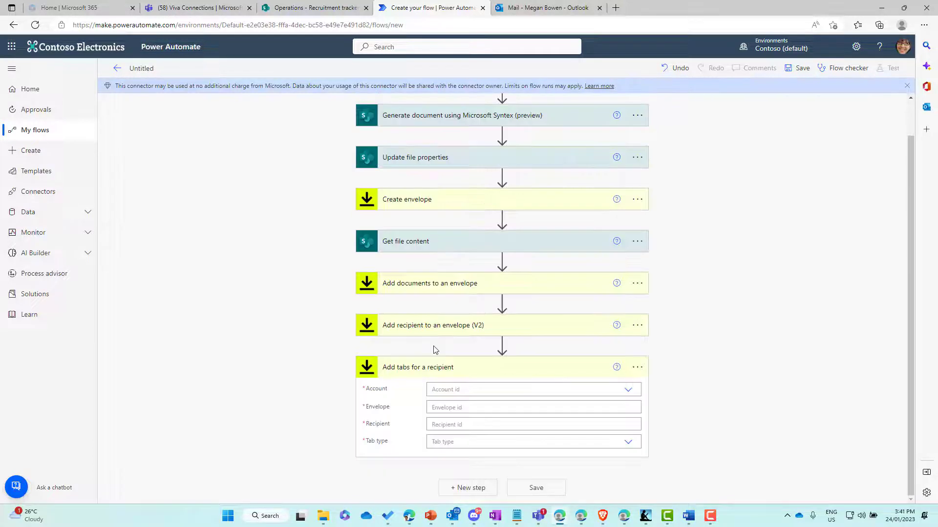
pyautogui.click(637, 370)
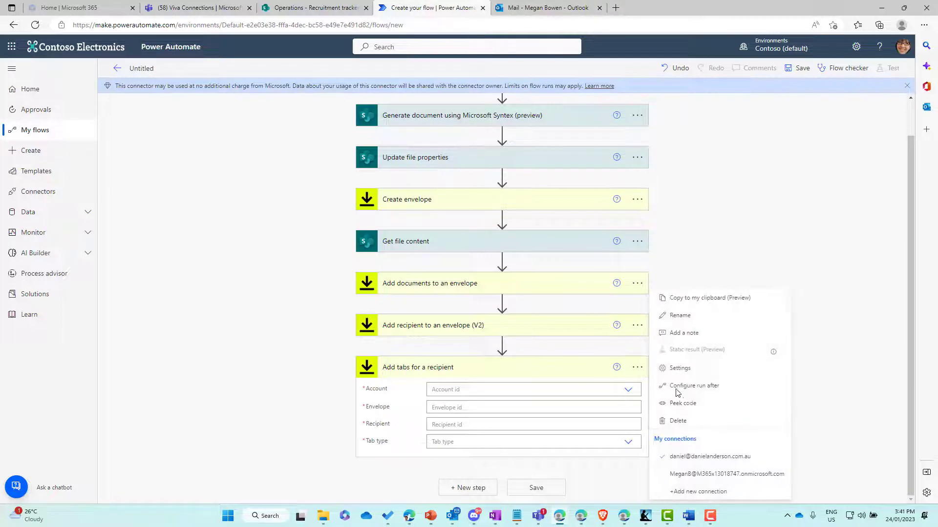
pyautogui.click(695, 475)
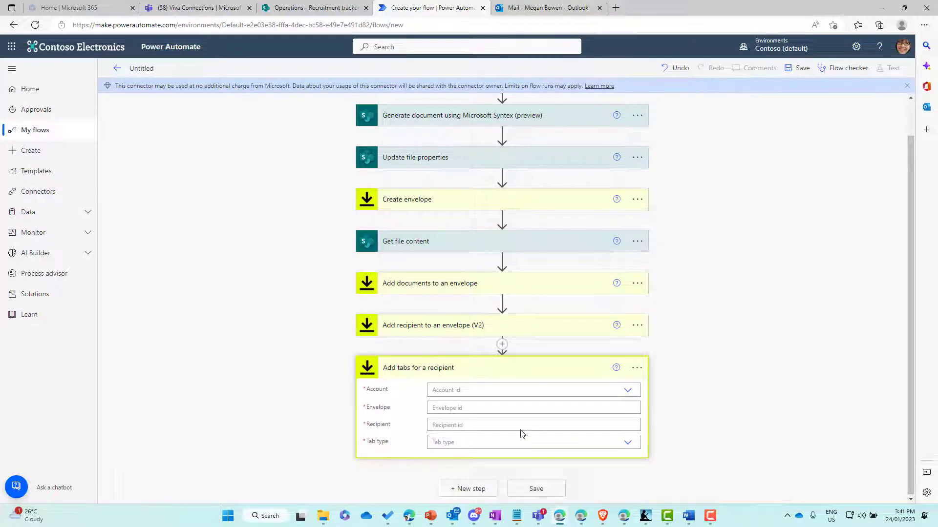
# - Choose the DocuSign account and set envelope to Envelope Id and recipient to Recipient Id
pyautogui.click(629, 393)
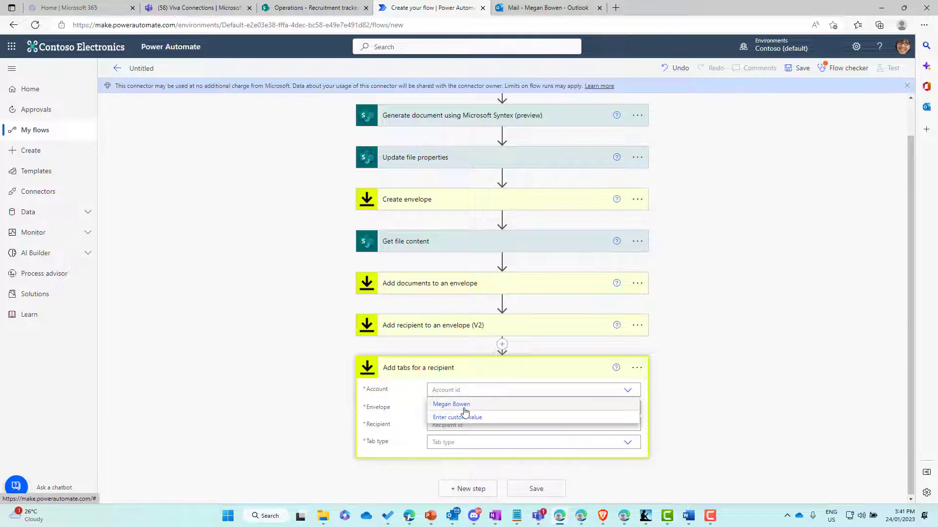
pyautogui.click(459, 405)
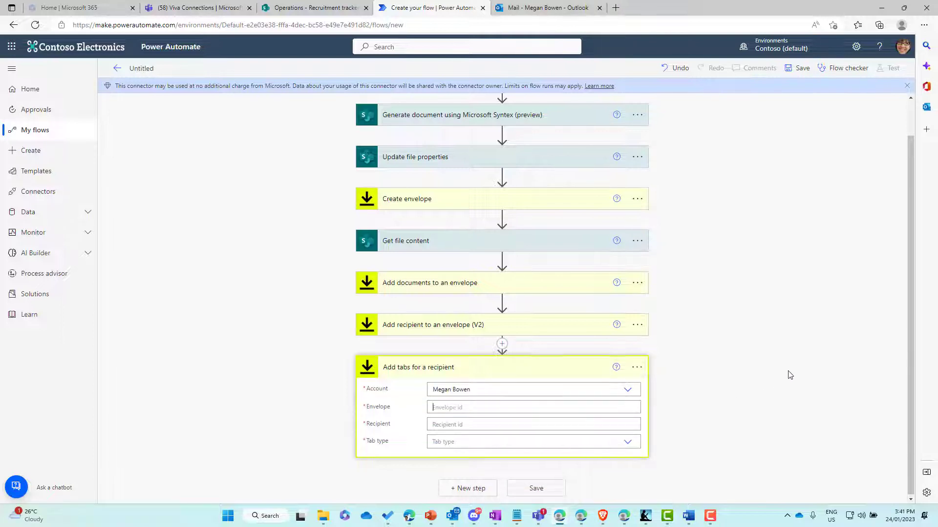
pyautogui.scroll(-3, 865, 370)
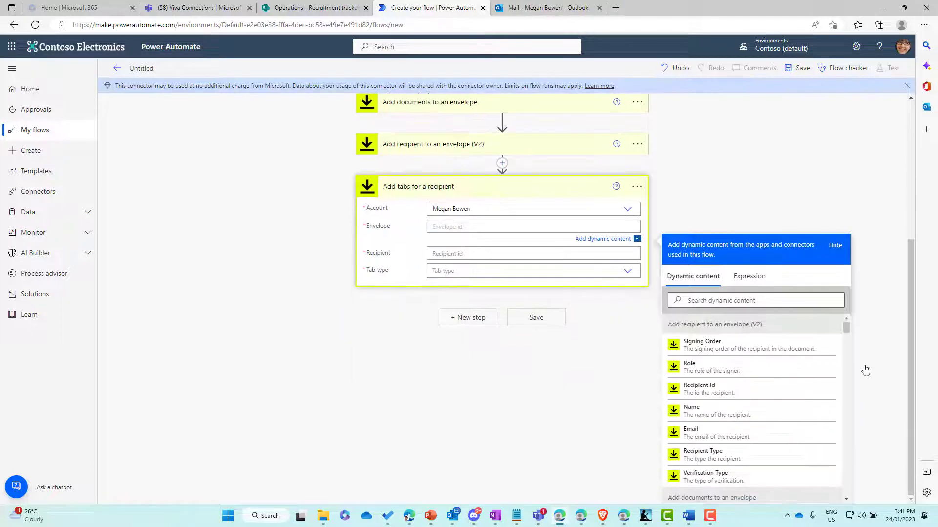
pyautogui.scroll(-5, 825, 381)
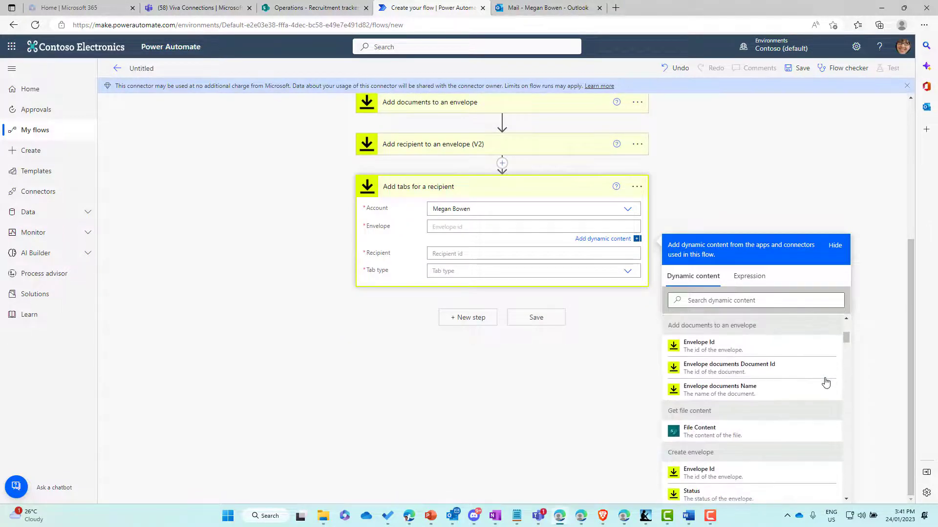
pyautogui.scroll(-2, 825, 383)
pyautogui.click(710, 419)
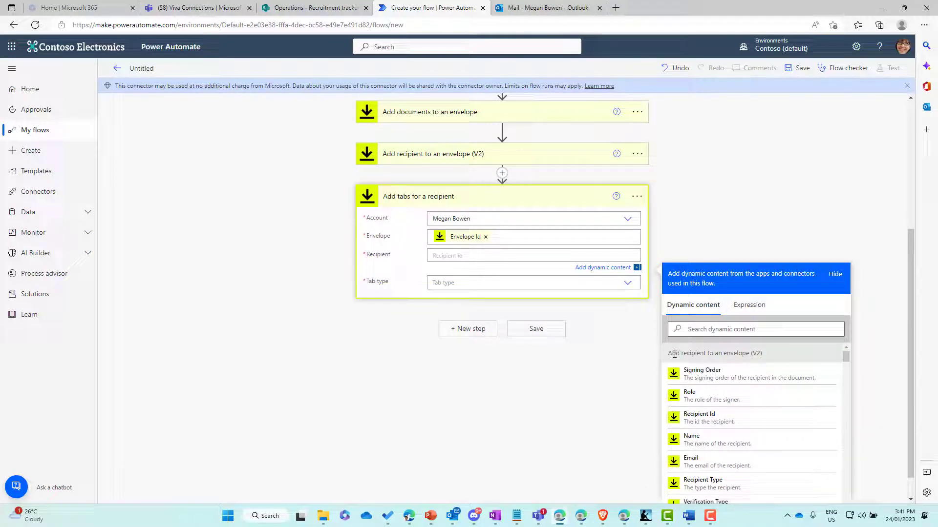
pyautogui.click(717, 421)
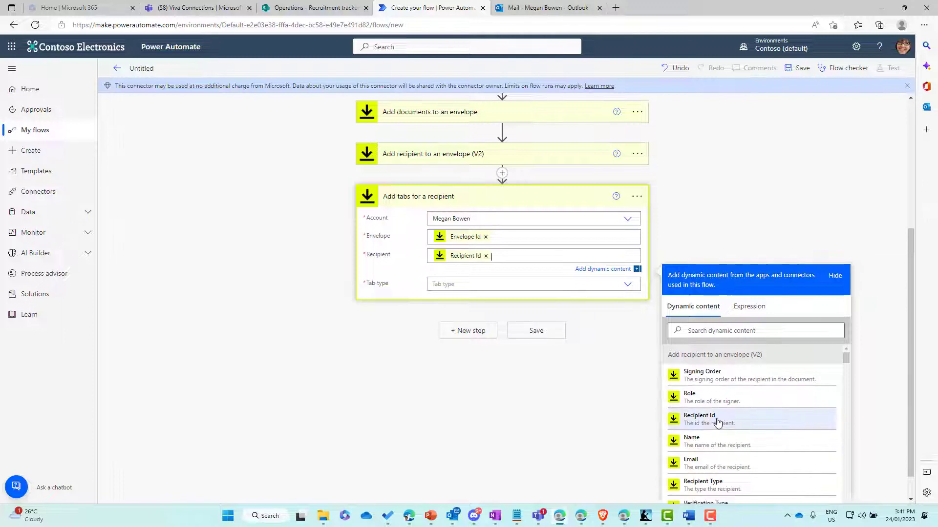
pyautogui.click(626, 287)
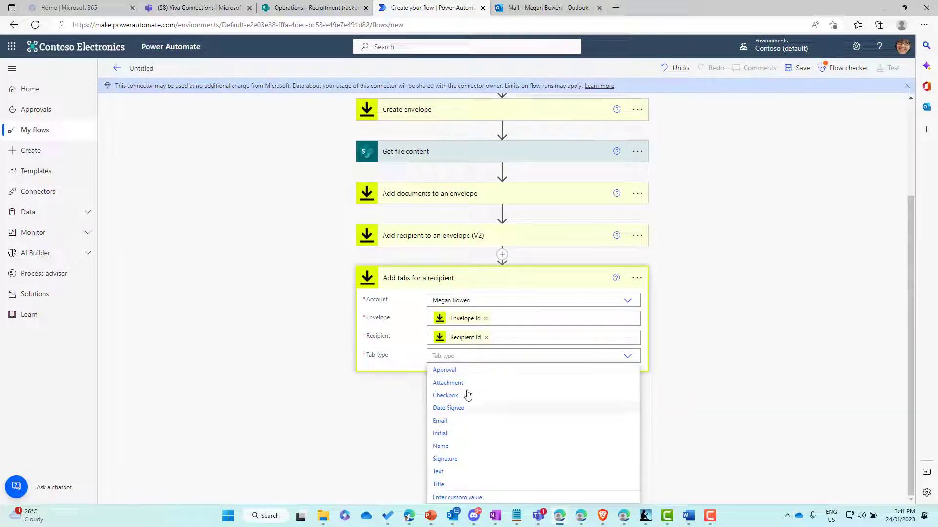
# - Set the tab type to Signature with anchor string \s1\
pyautogui.click(452, 461)
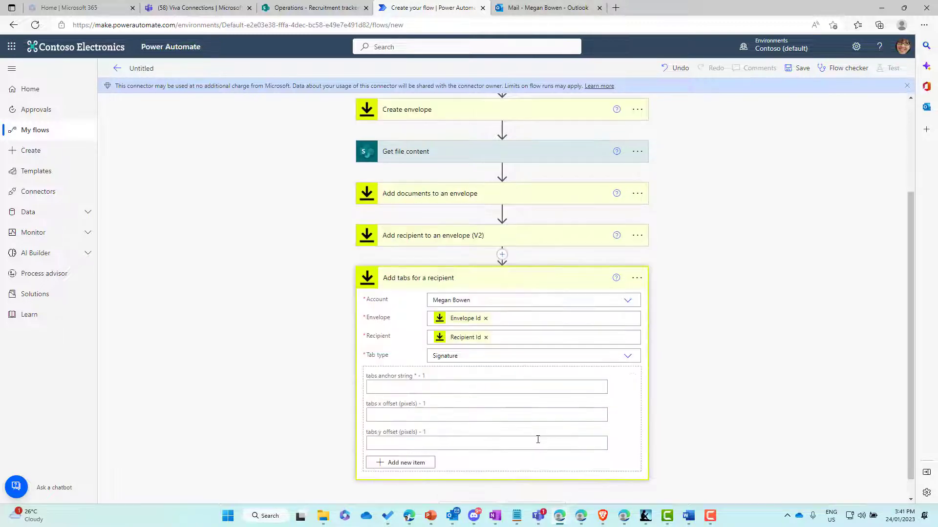
pyautogui.click(378, 387)
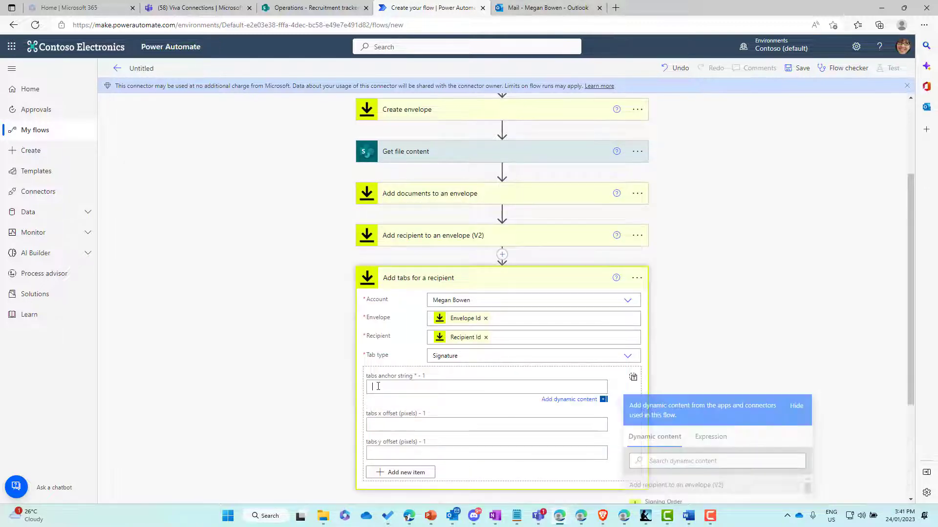
pyautogui.write('\\s1\\')
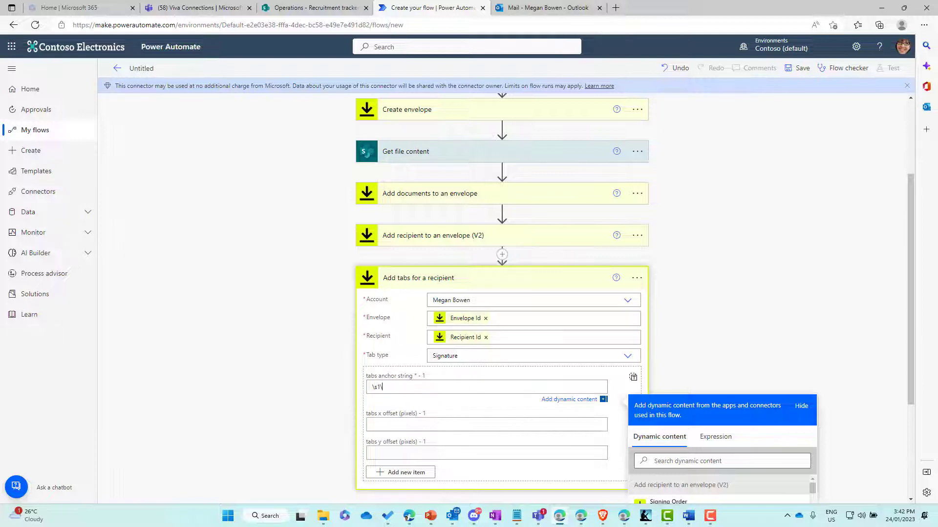
pyautogui.scroll(-3, 715, 266)
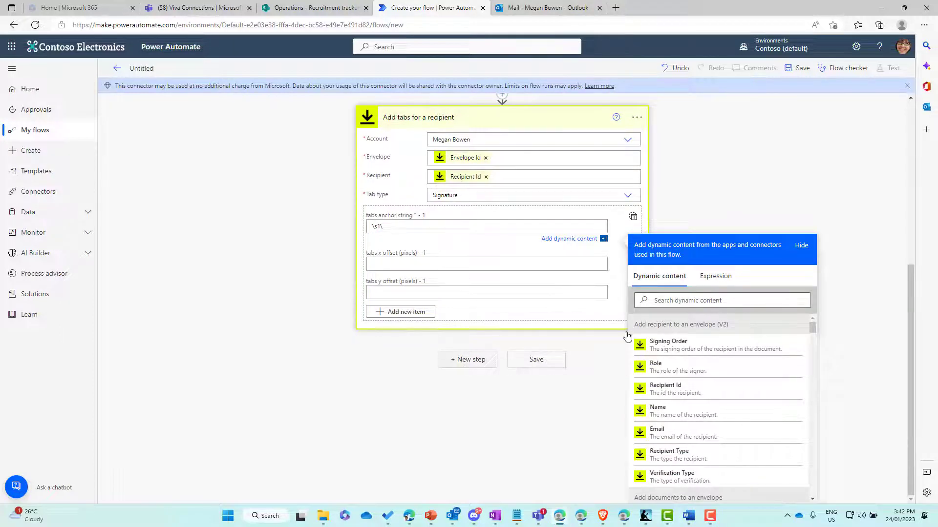
pyautogui.click(493, 361)
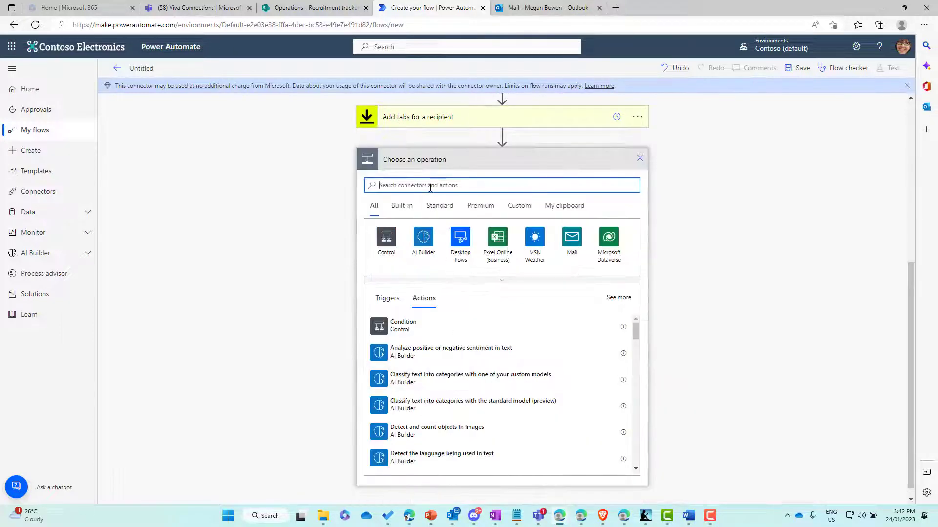
# - Add a DocuSign Send envelope step to the end of the flow
pyautogui.write('docusign')
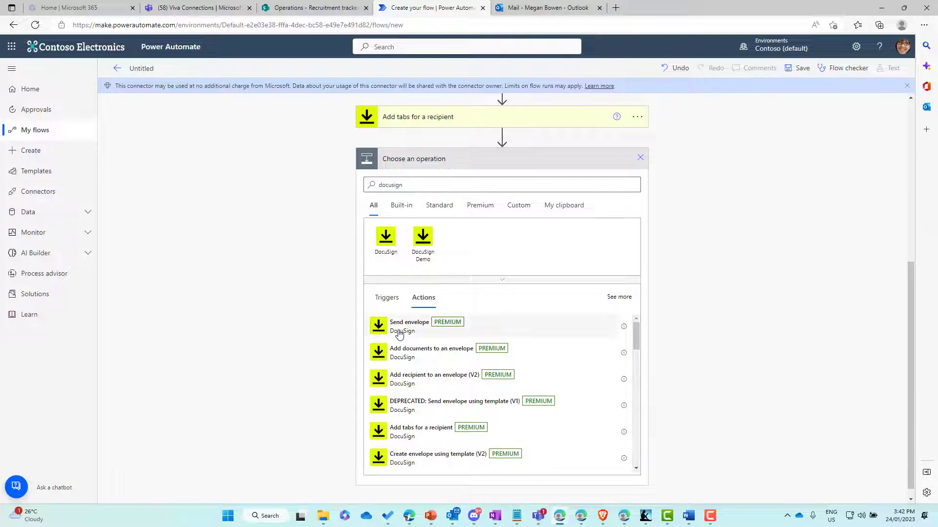
pyautogui.click(399, 328)
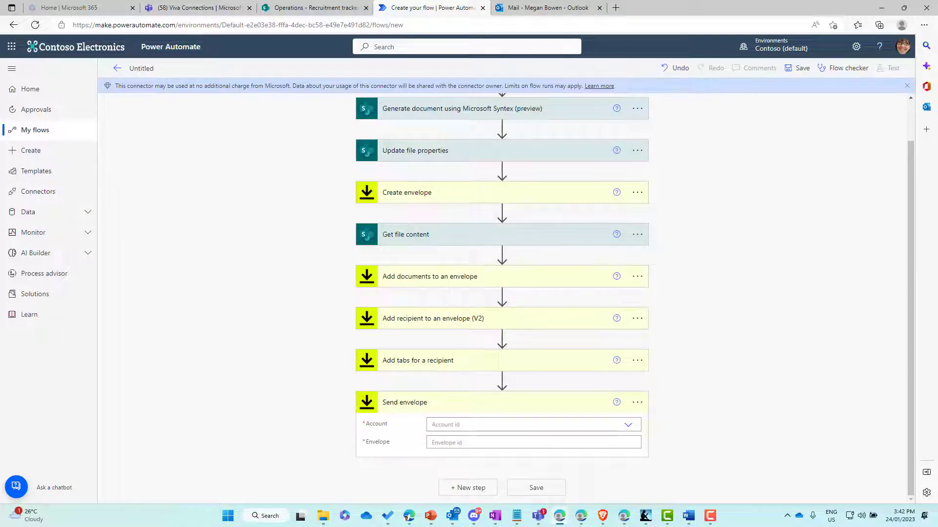
pyautogui.click(636, 403)
pyautogui.click(685, 476)
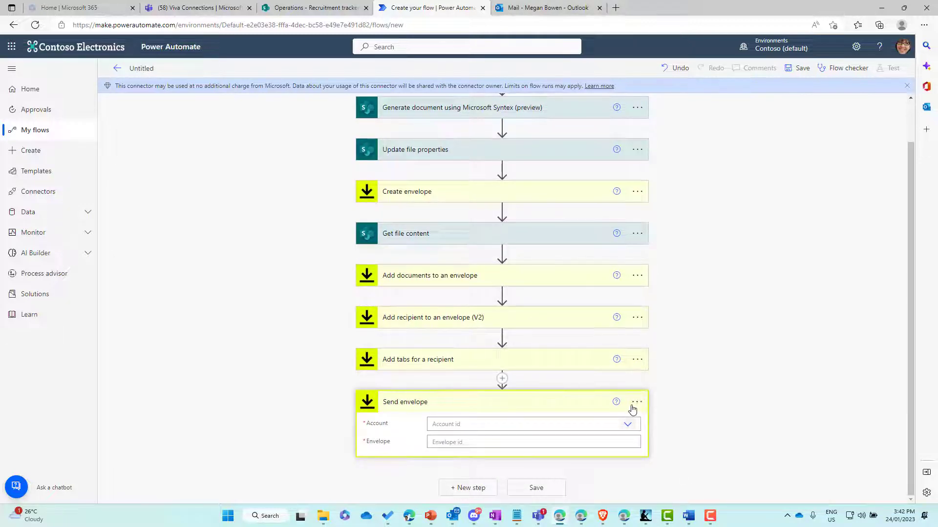
# - Choose the DocuSign account, set Envelope to Create envelope's Envelope Id, and save the flow
pyautogui.click(473, 429)
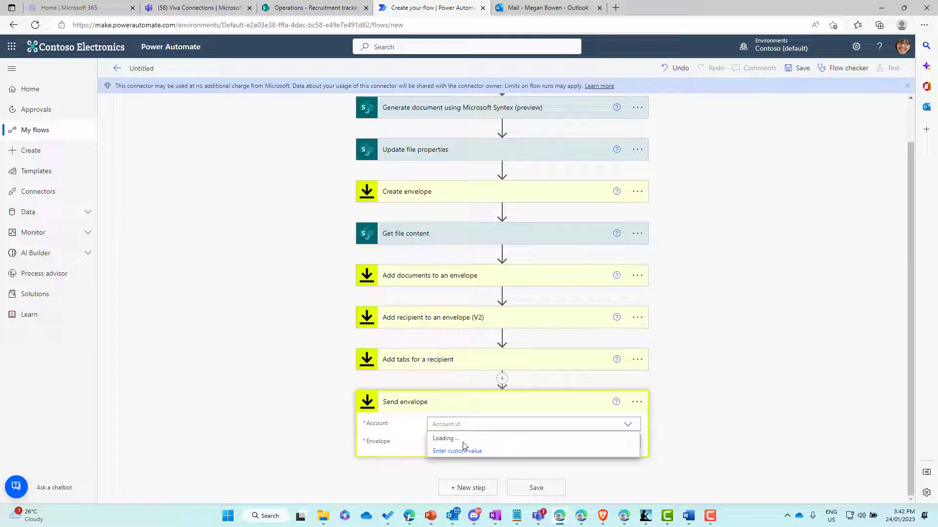
pyautogui.click(467, 442)
pyautogui.click(483, 444)
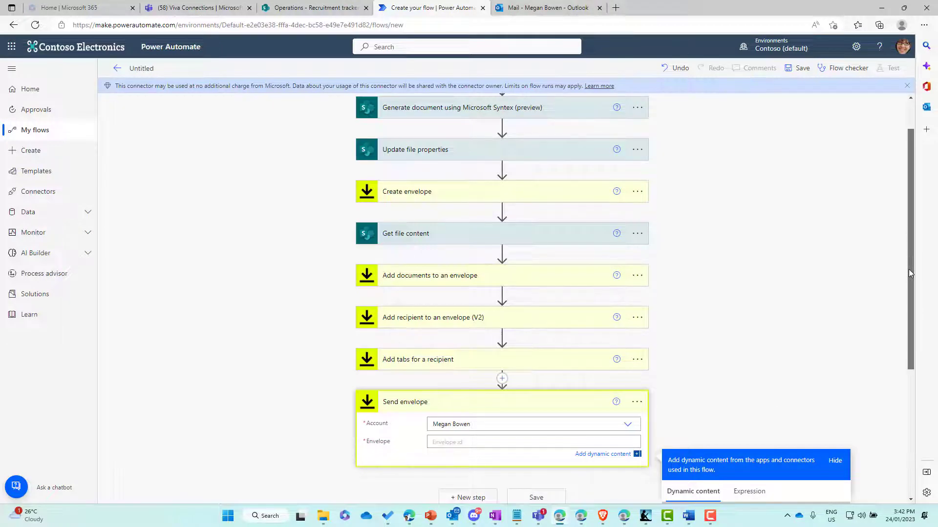
pyautogui.moveTo(908, 253); pyautogui.dragTo(913, 372)
pyautogui.scroll(-3, 912, 372)
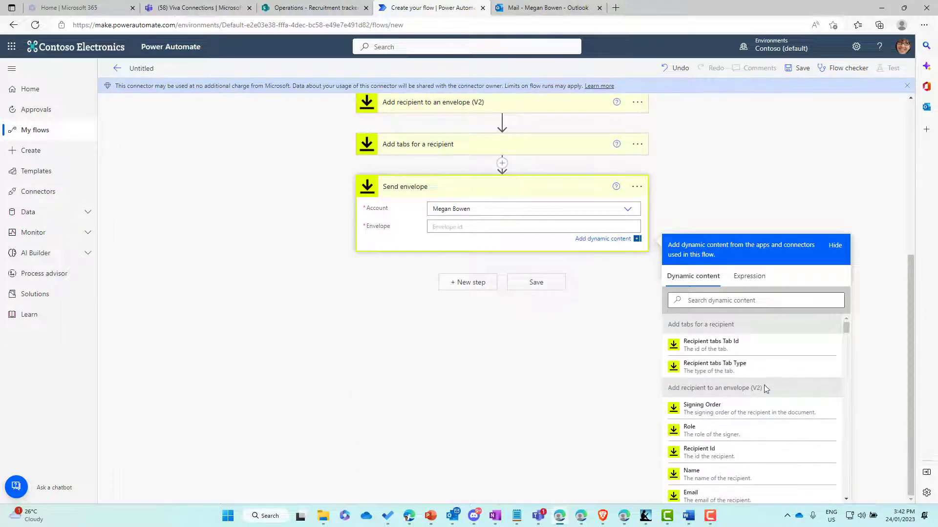
pyautogui.scroll(-10, 743, 359)
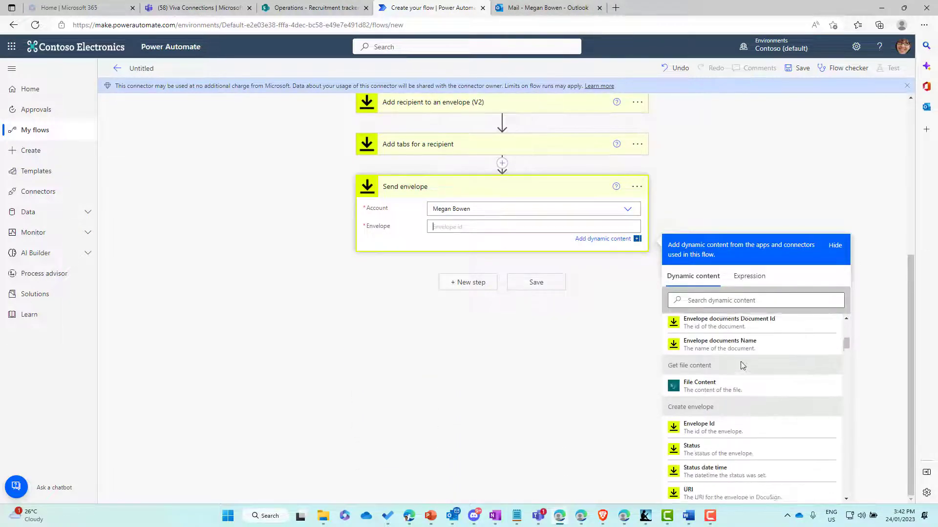
pyautogui.click(707, 423)
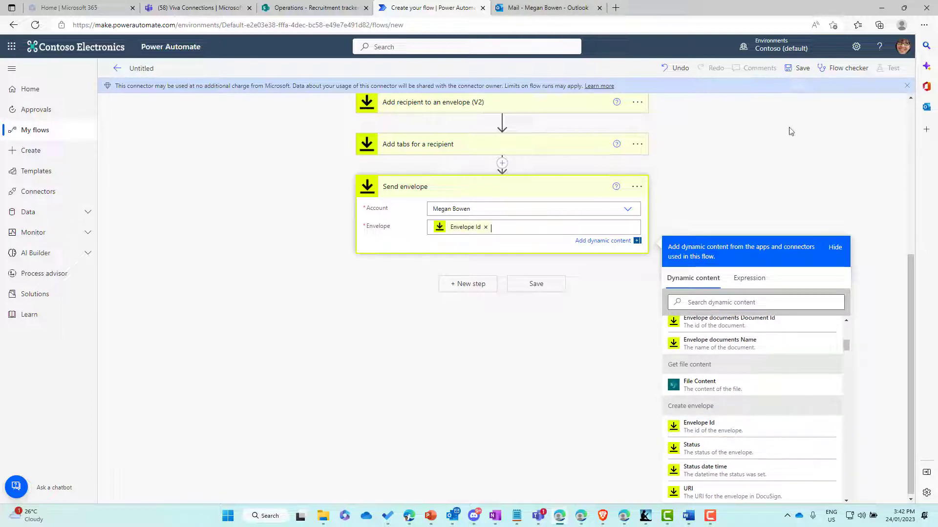
pyautogui.click(802, 70)
pyautogui.click(802, 71)
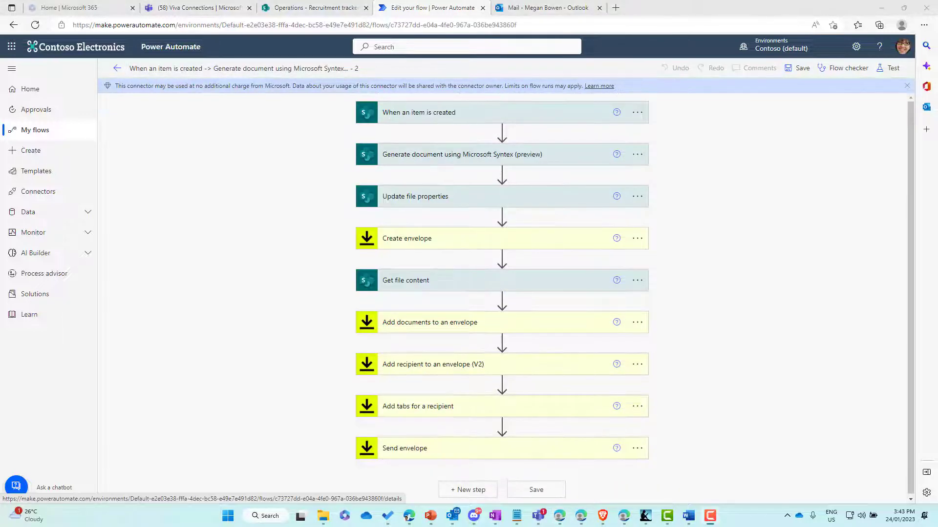
# - Run a manual Save & Test of the flow, then switch to the Recruitment tracker list
pyautogui.click(887, 70)
pyautogui.click(782, 97)
pyautogui.click(784, 486)
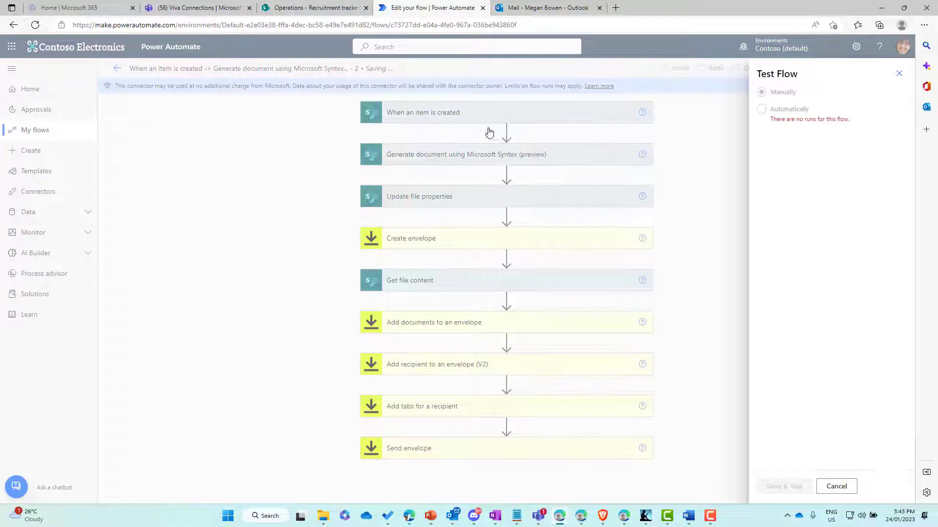
pyautogui.click(317, 9)
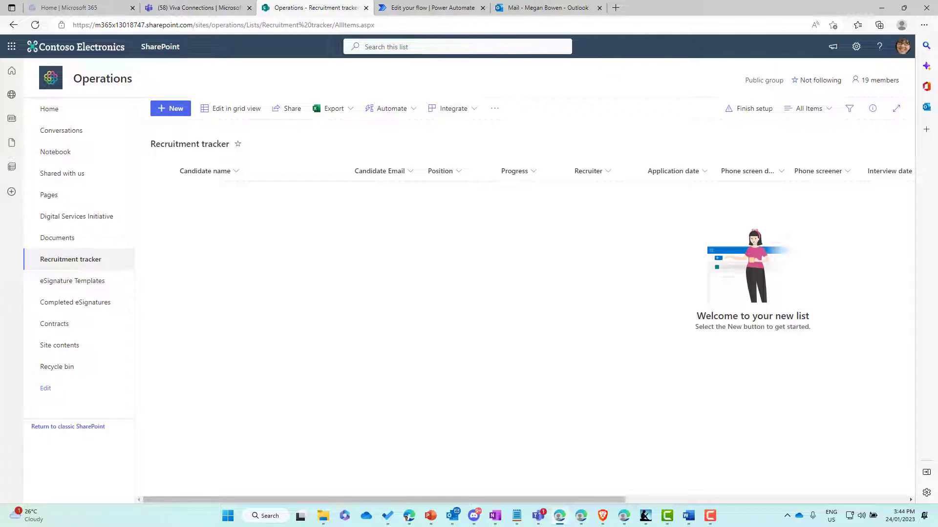
# - Start a new Recruitment tracker item and move the extra Microsoft 365 window aside
pyautogui.click(171, 108)
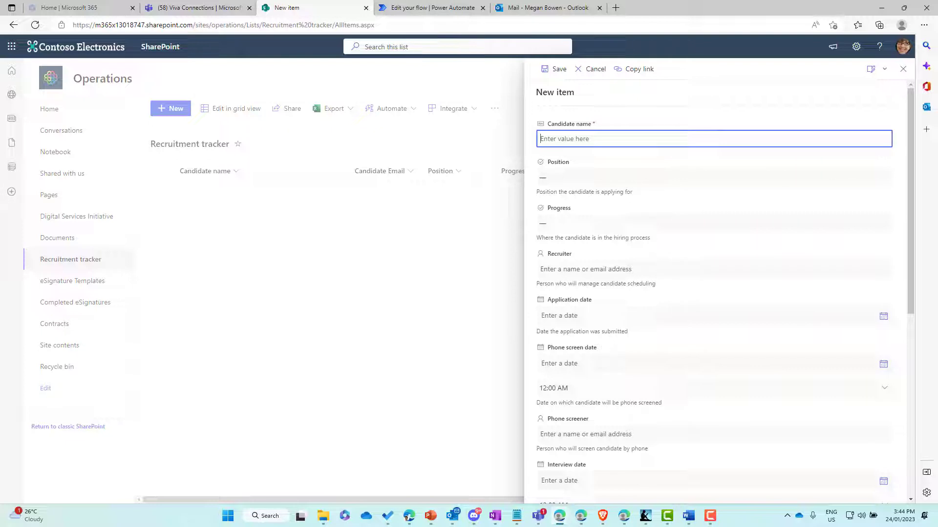
pyautogui.hotkey('alt', 'Tab')
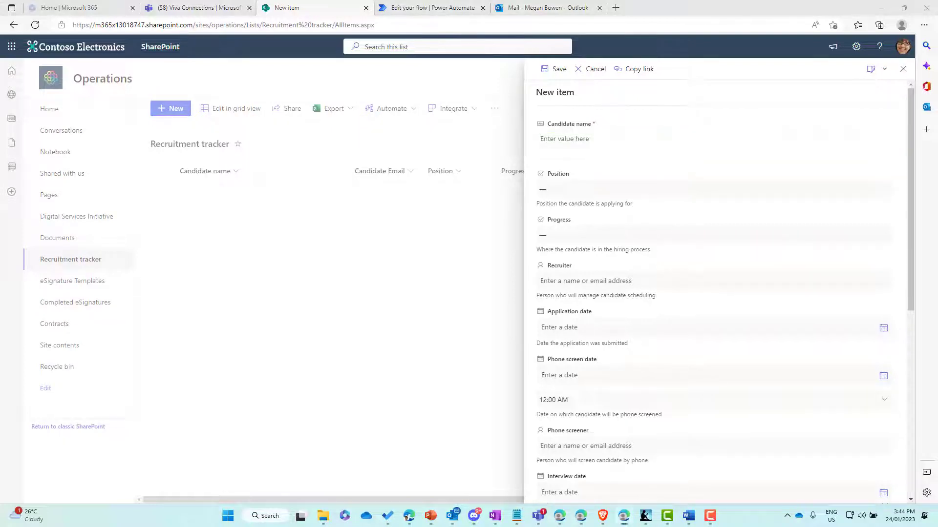
pyautogui.hotkey('alt', 'Tab')
pyautogui.hotkey('alt', 'Tab')
pyautogui.hotkey('alt', 'Tab')
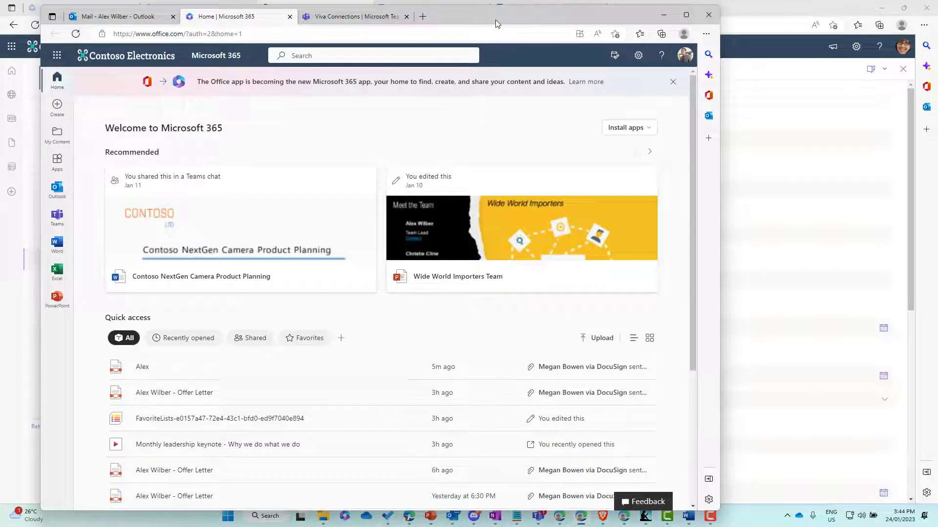
pyautogui.moveTo(525, 22); pyautogui.dragTo(937, 35)
pyautogui.hotkey('alt', 'Tab')
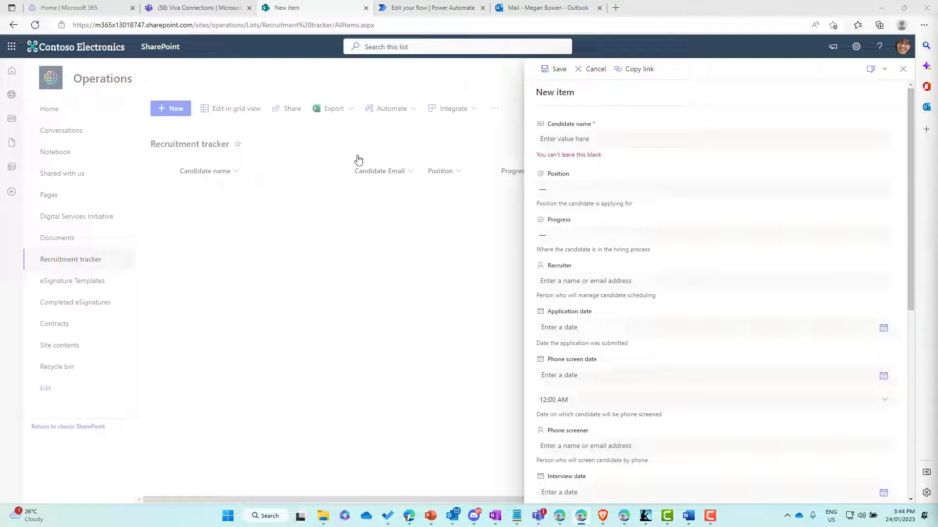
# - Enter the candidate's full name and e-mail address, then save the item
pyautogui.click(602, 140)
pyautogui.write('Alex Wilber')
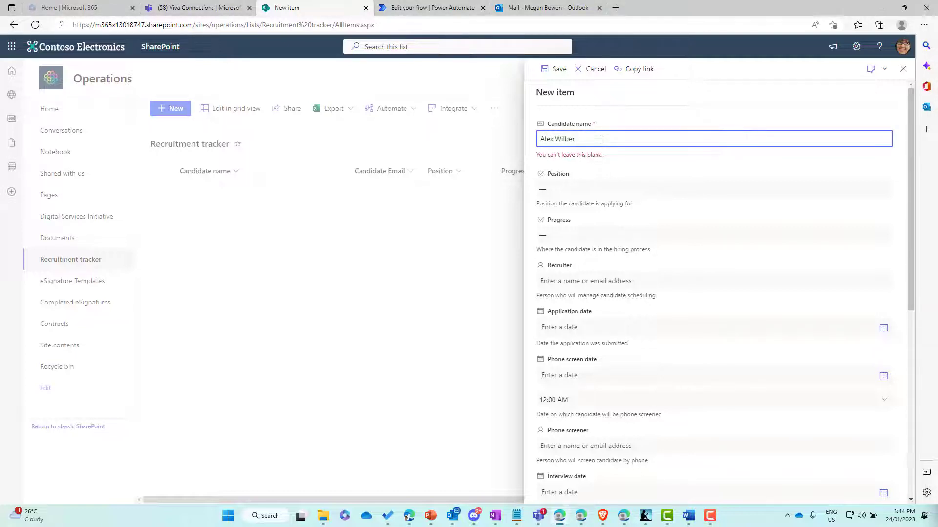
pyautogui.scroll(-5, 626, 303)
pyautogui.scroll(-2, 628, 304)
pyautogui.click(584, 403)
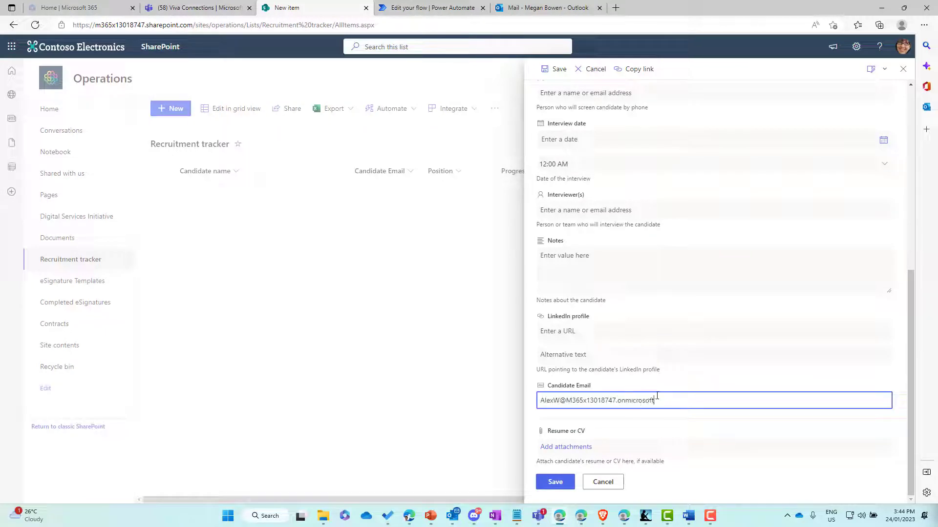
pyautogui.click(564, 484)
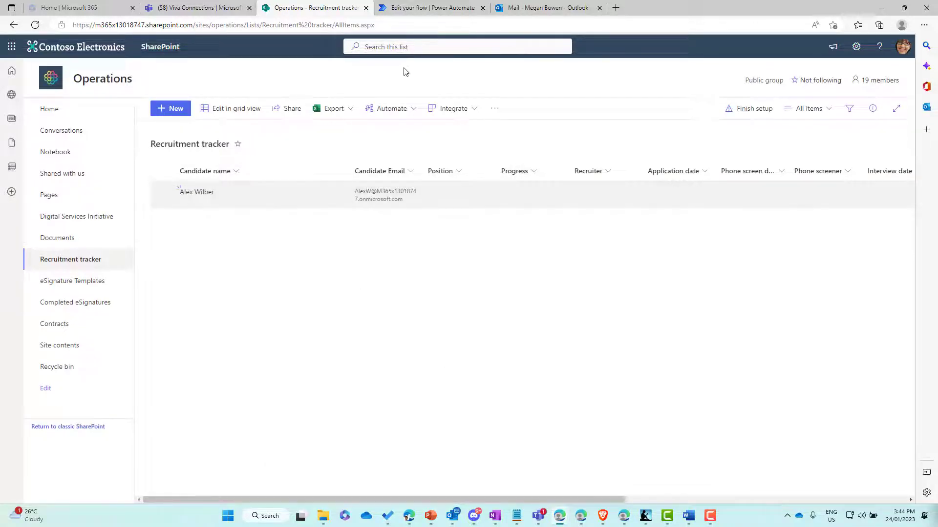
# - Check the successful flow run in Power Automate and bring the recipient's Microsoft 365 window on screen
pyautogui.click(420, 14)
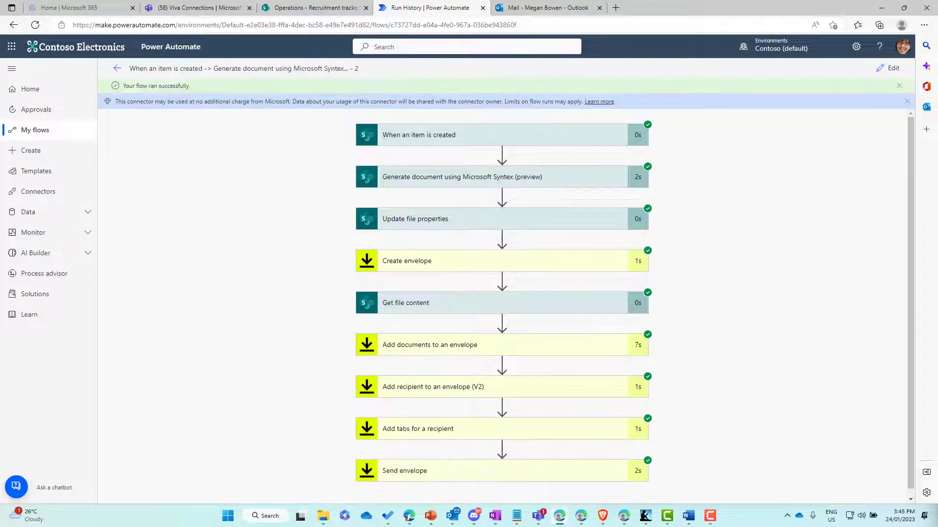
pyautogui.moveTo(937, 40); pyautogui.dragTo(605, 27)
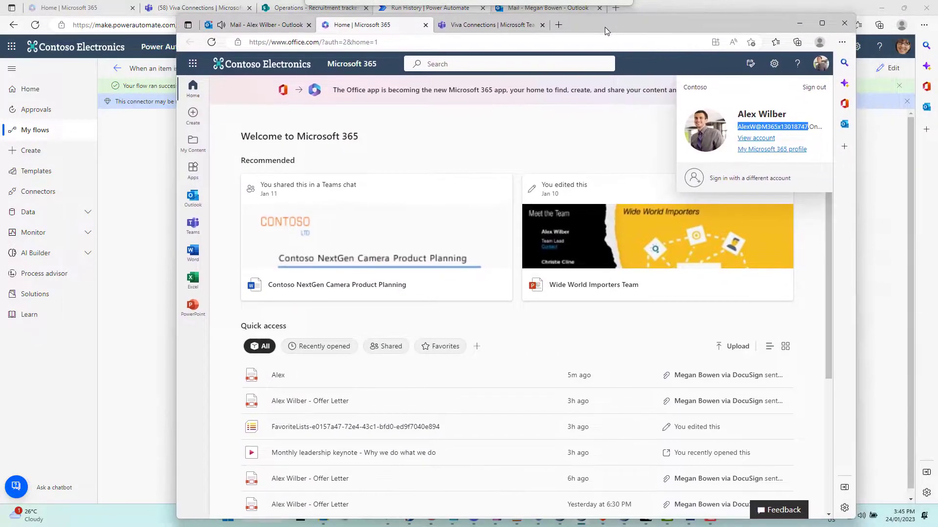
# - Open the 'New COntract for signing' email in Outlook and go to REVIEW DOCUMENT in DocuSign
pyautogui.click(263, 27)
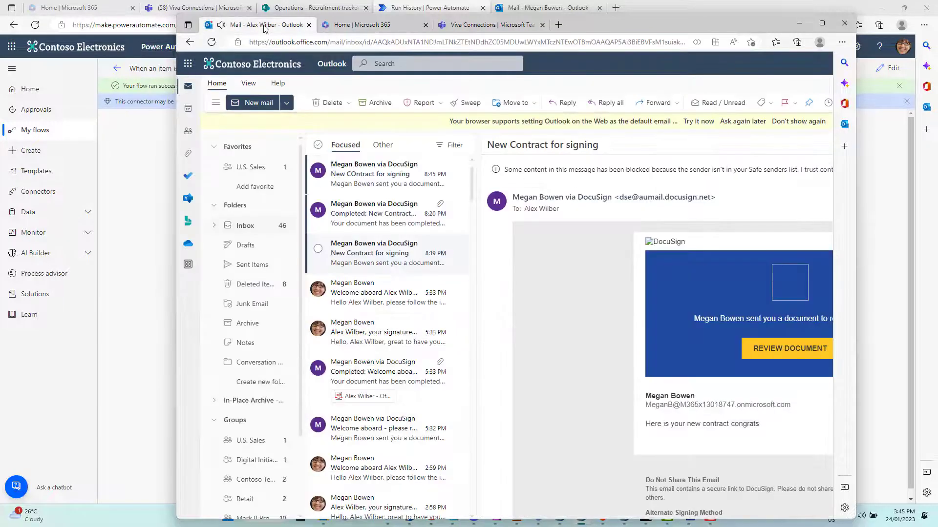
pyautogui.click(375, 181)
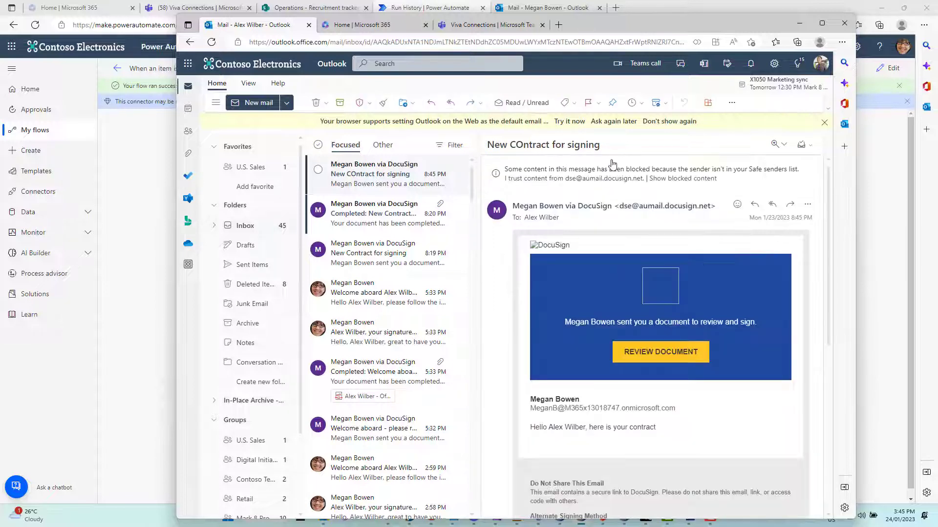
pyautogui.click(662, 353)
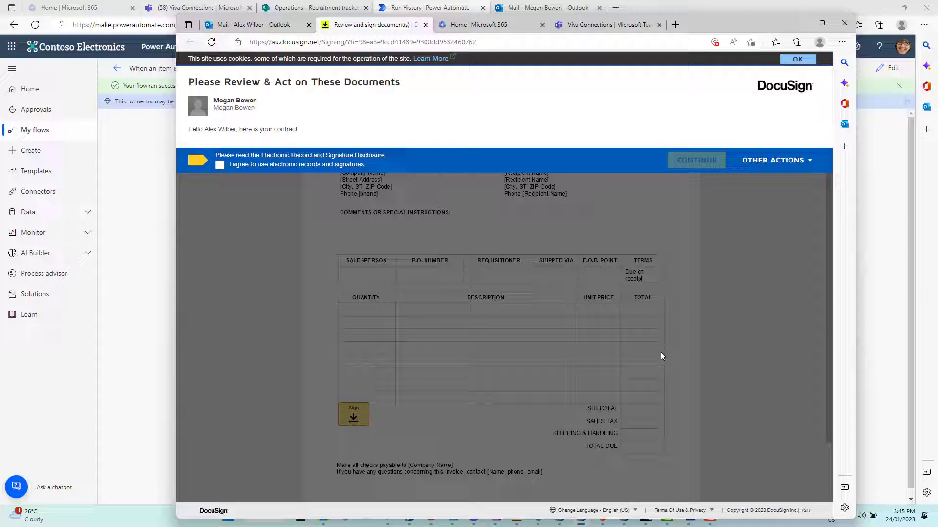
# - Accept the electronic signature disclosure, adopt the suggested signature at the contract's Sign field, and finish signing
pyautogui.click(220, 166)
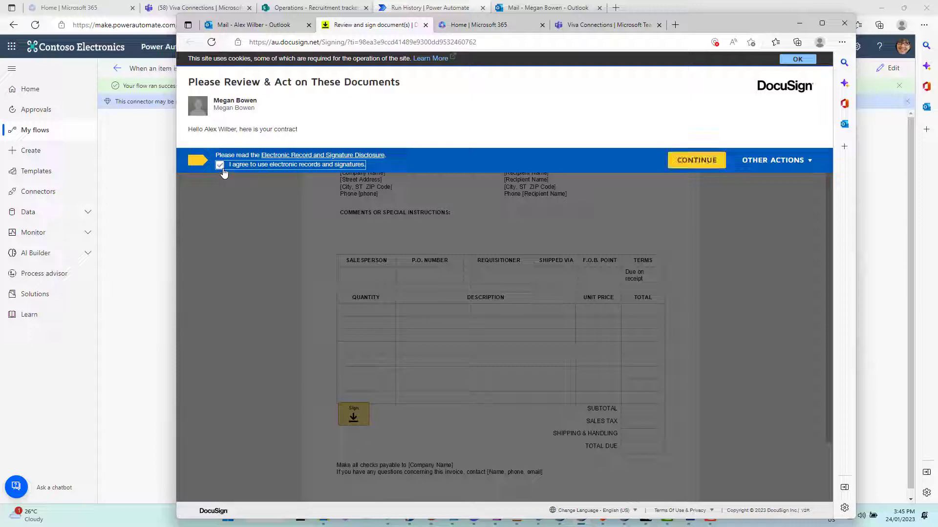
pyautogui.click(685, 165)
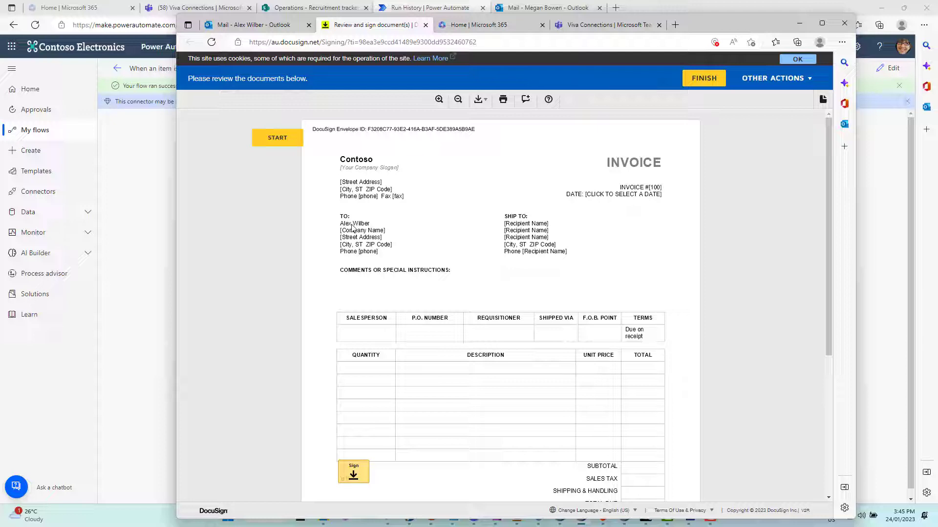
pyautogui.scroll(-1, 413, 335)
pyautogui.click(354, 415)
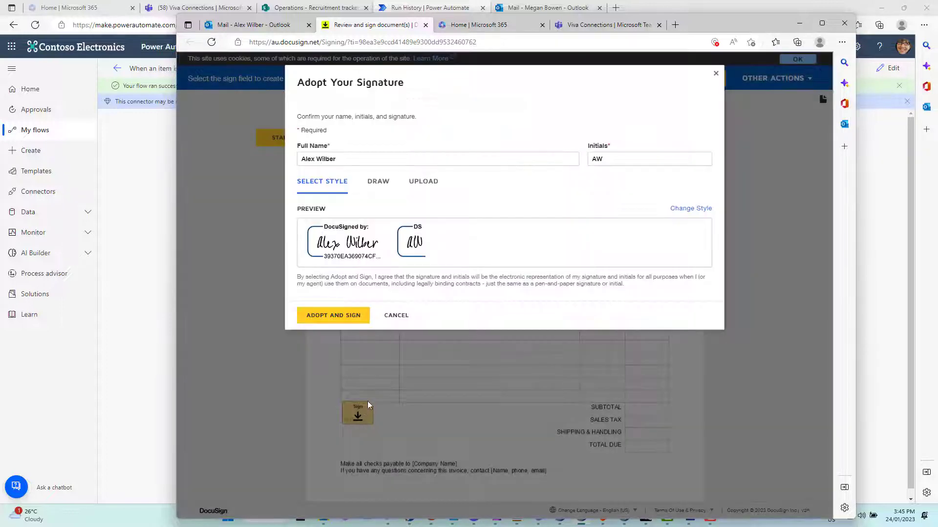
pyautogui.click(334, 316)
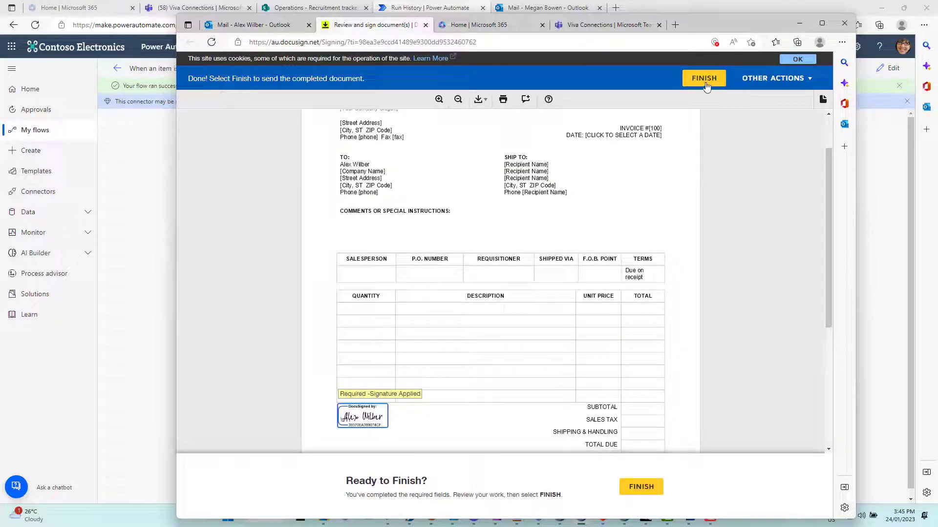
pyautogui.click(695, 79)
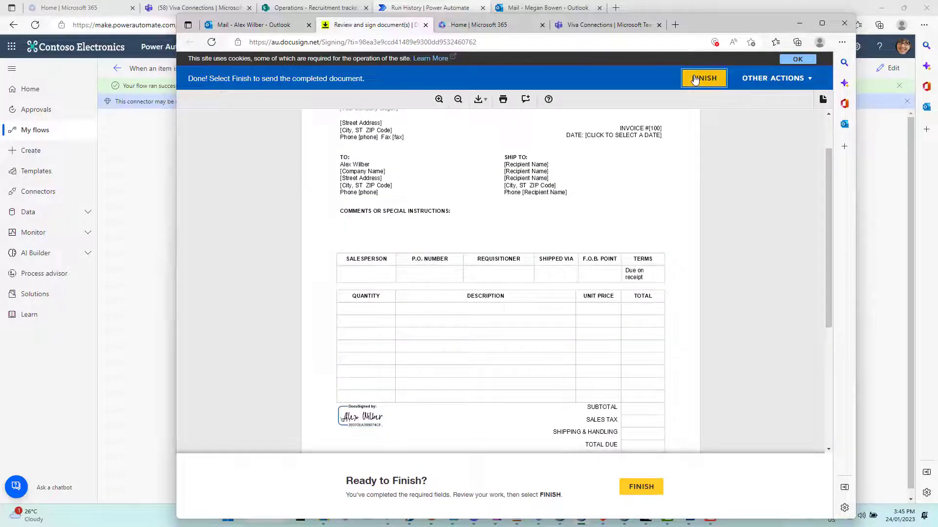